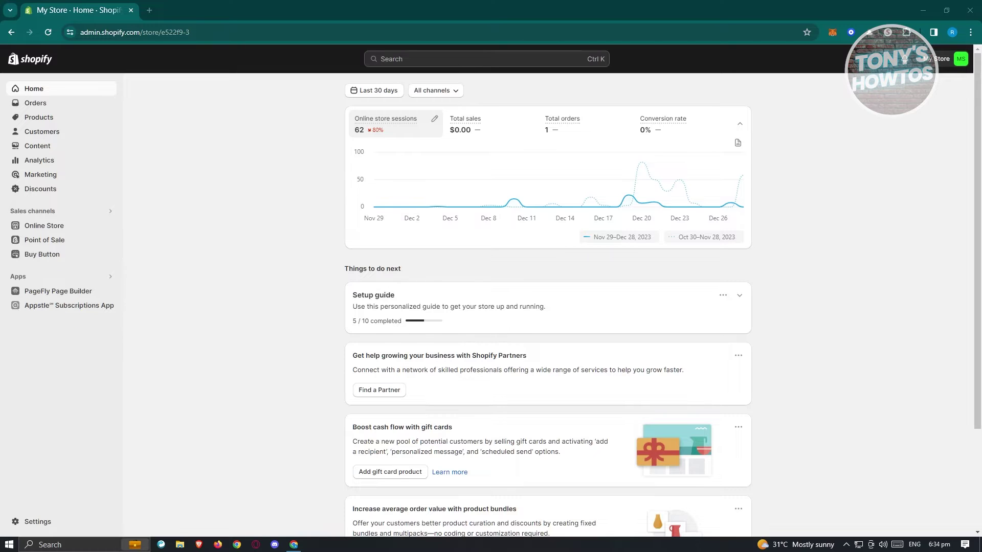
Go to the Markets settings and open the inactive International market
left_click(36, 521)
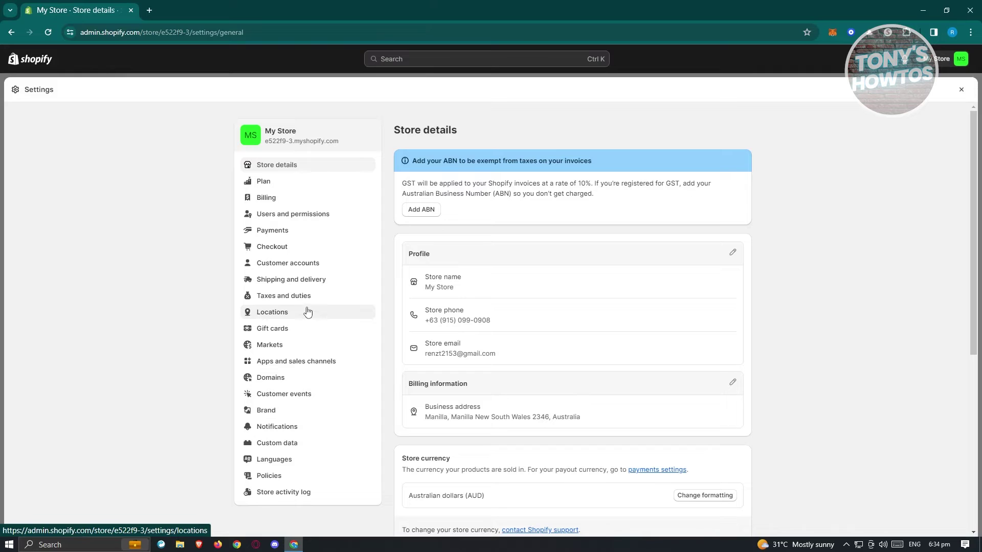
left_click(284, 347)
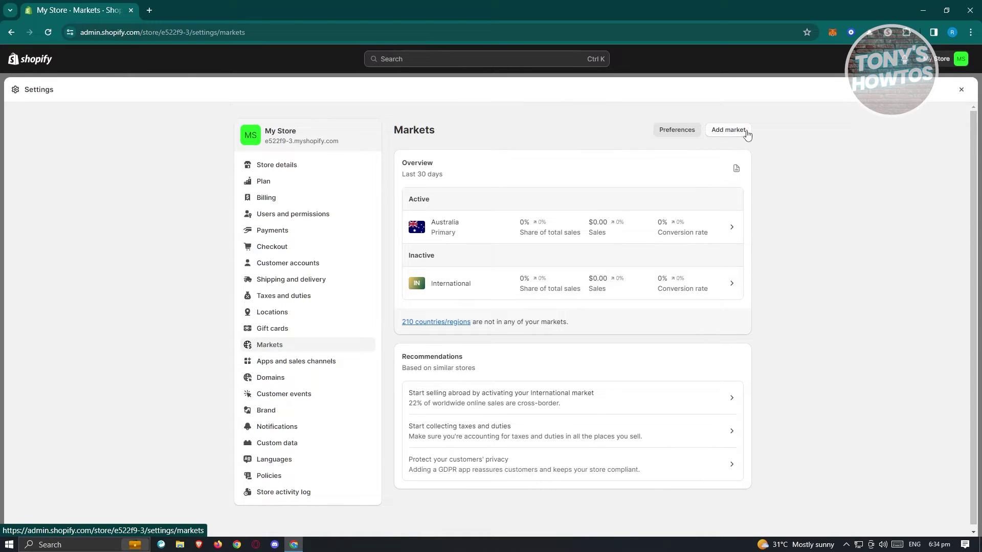
left_click(445, 289)
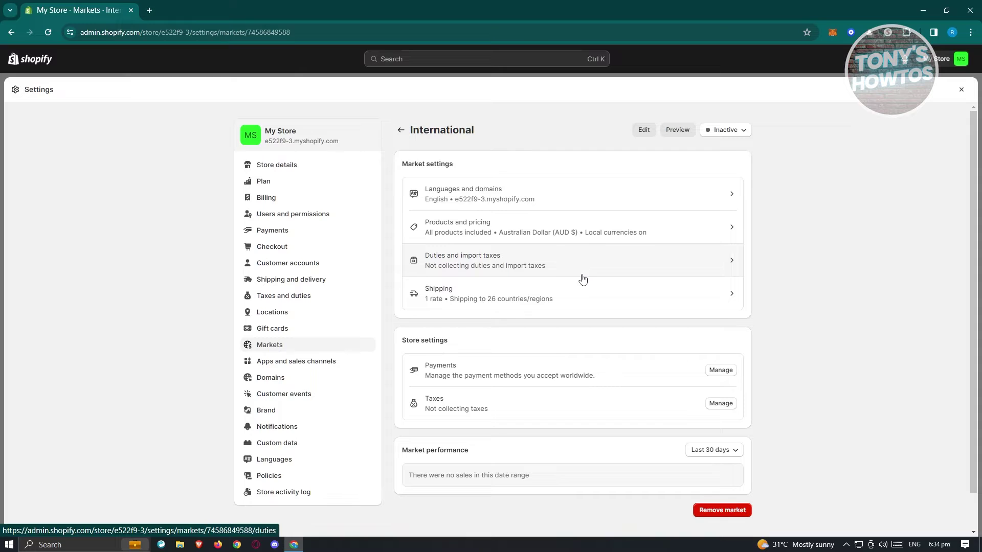
Review the International market's Languages and domains page, which lists only English, then return to the overview
left_click(515, 192)
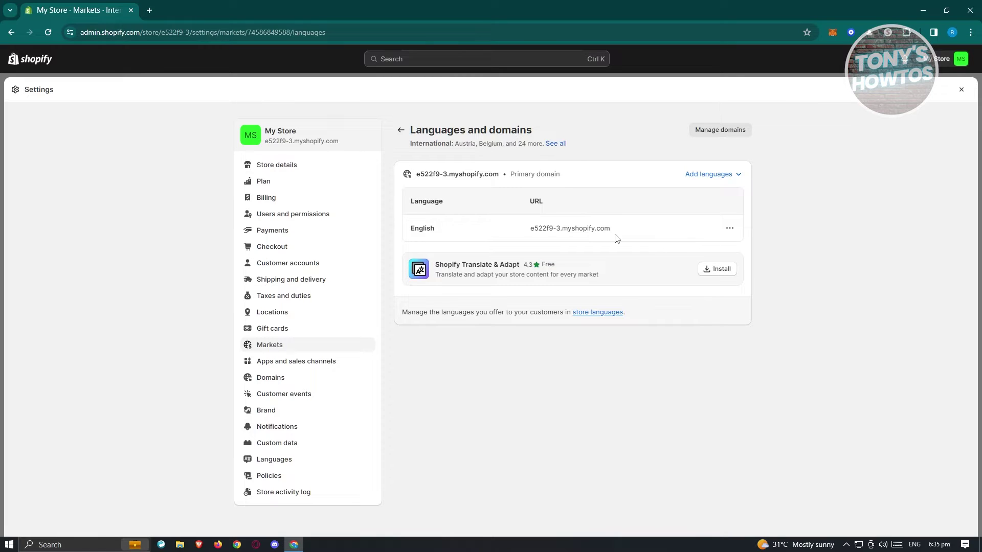
left_click(402, 131)
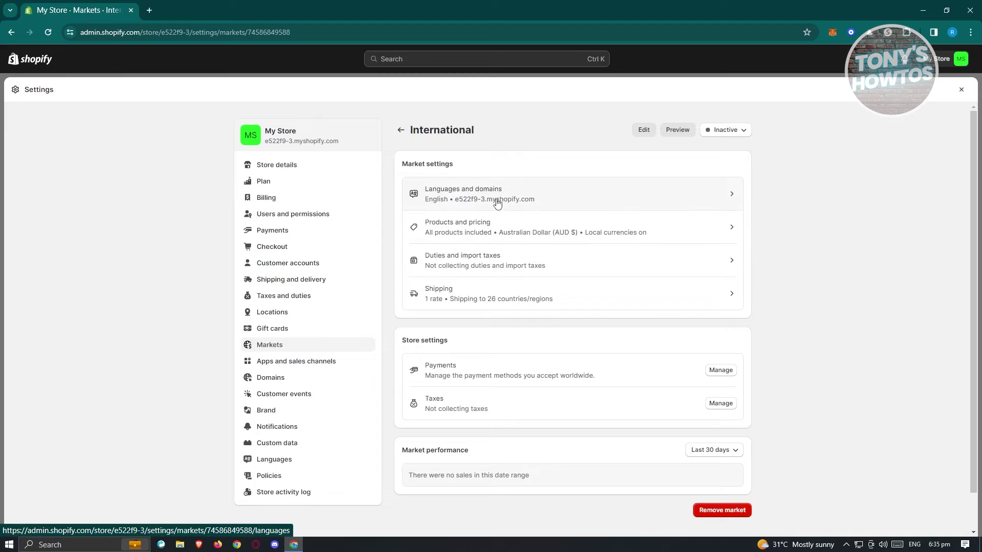
left_click(564, 211)
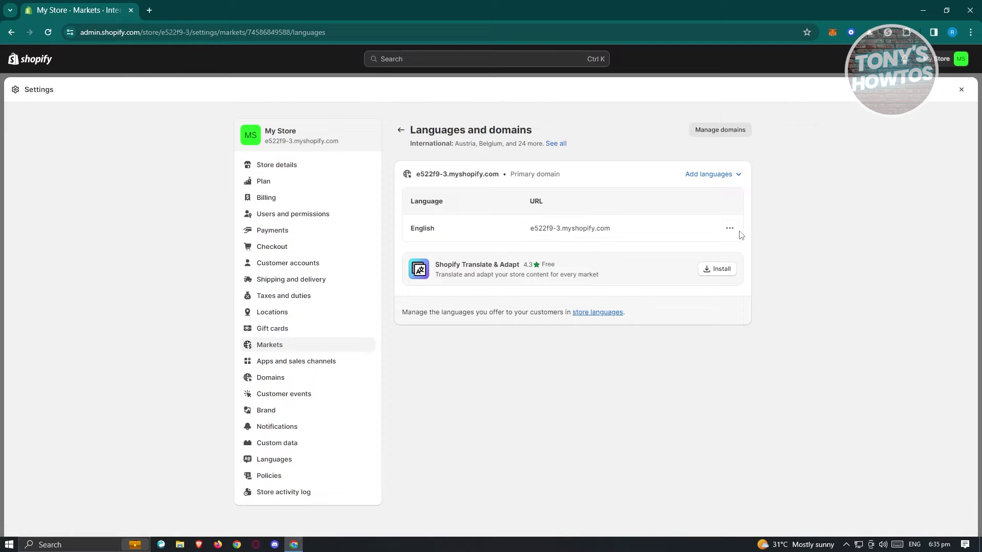
left_click(401, 129)
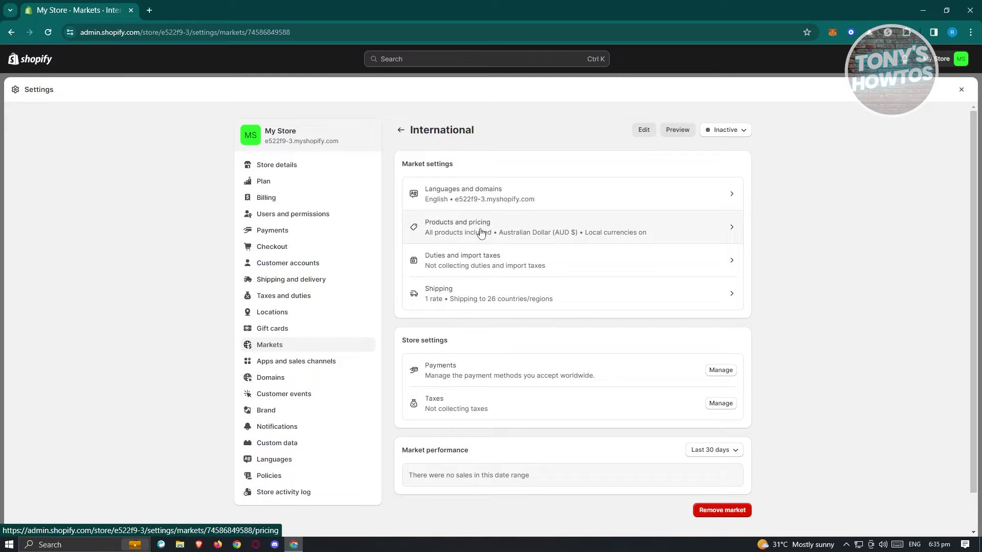
Open the International market's Products and pricing and try a 2% price increase
left_click(504, 234)
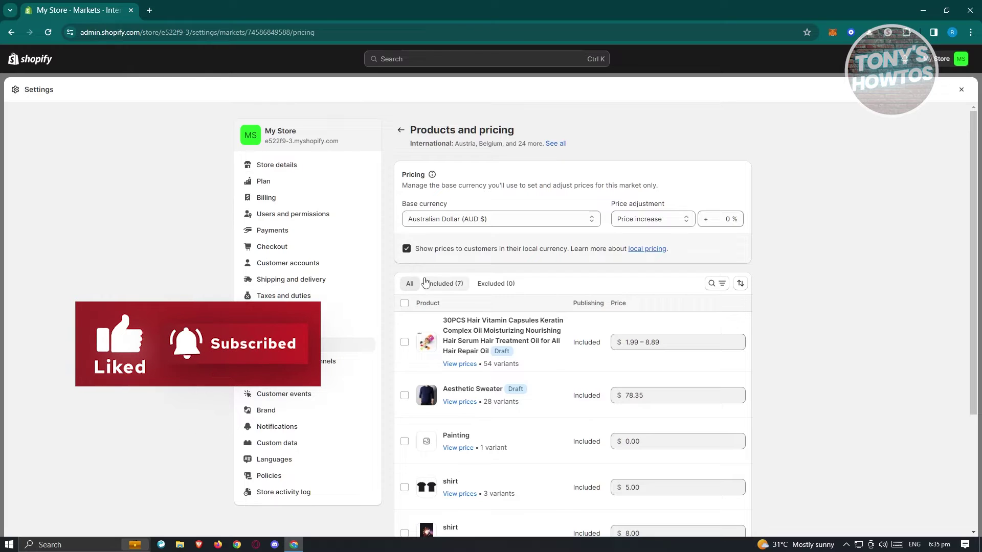
left_click(683, 225)
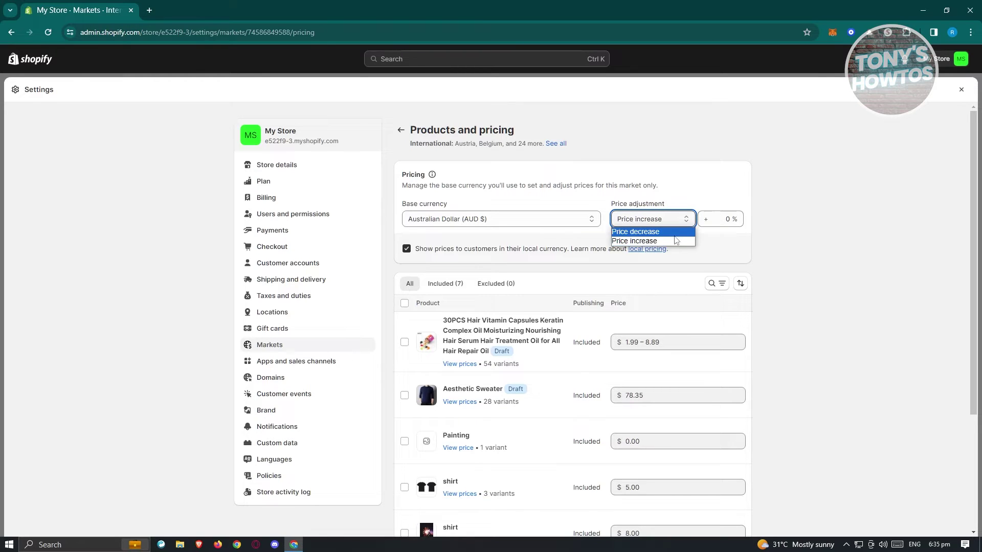
left_click(835, 244)
left_click(731, 220)
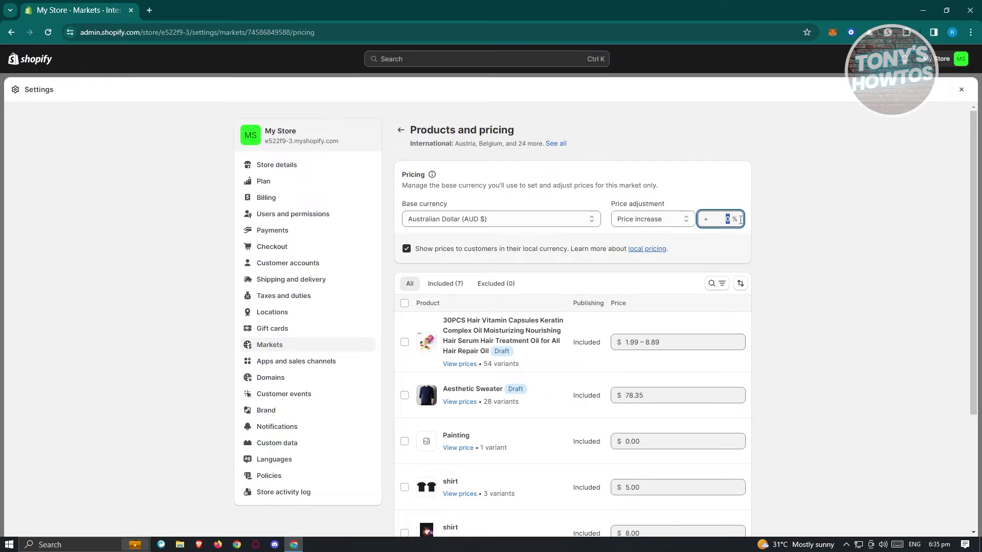
type("2")
left_click(729, 237)
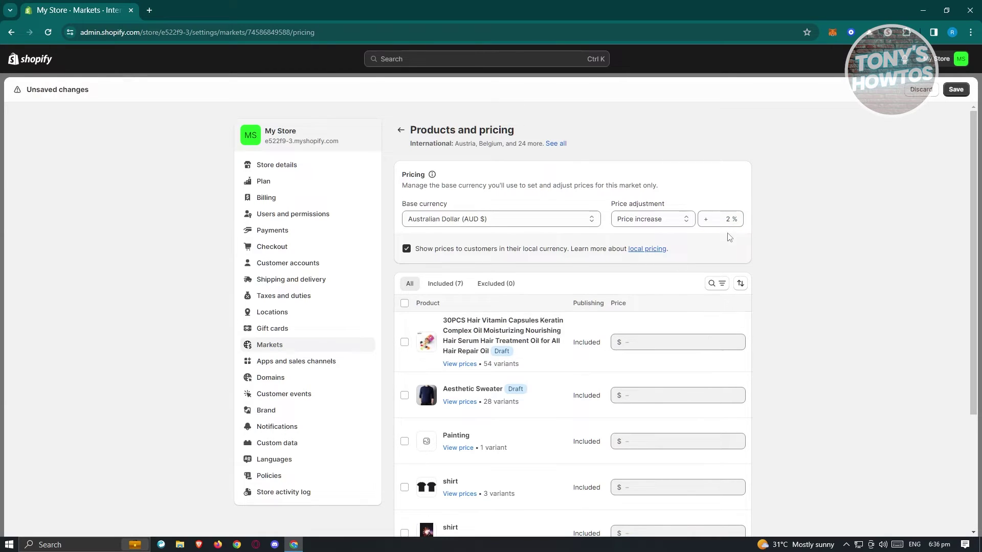
Set the price increase back to 0%, keeping Price increase as the adjustment type
left_click(728, 217)
type("0")
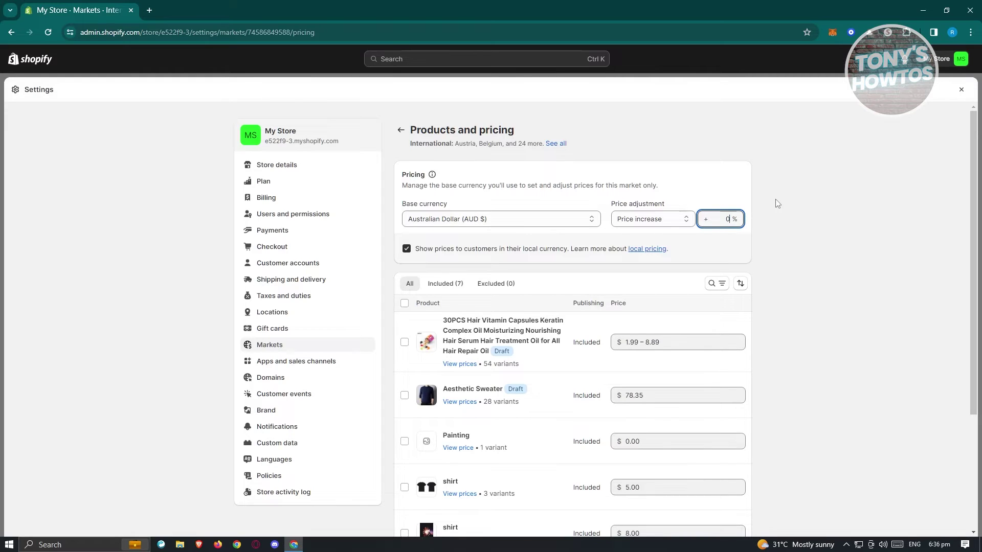
left_click(685, 220)
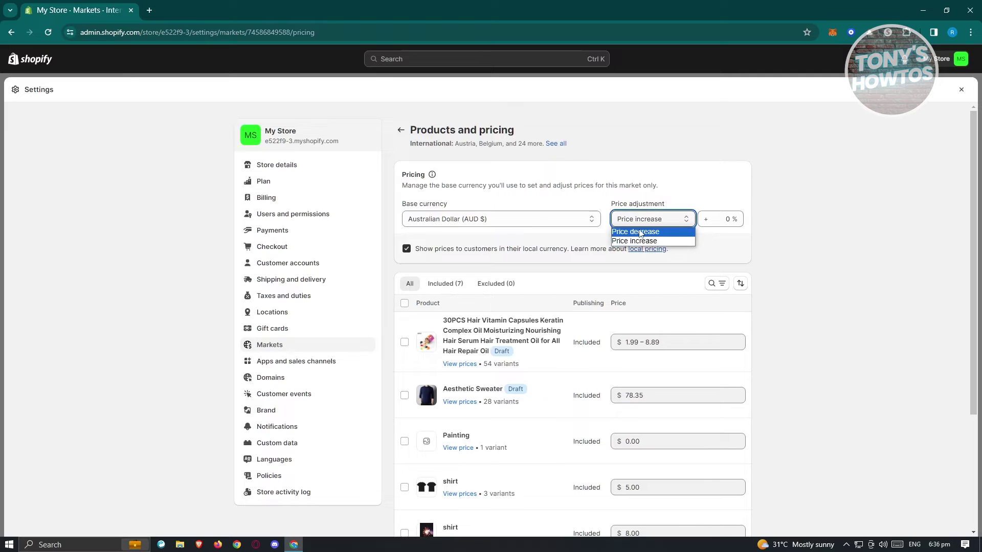
left_click(879, 218)
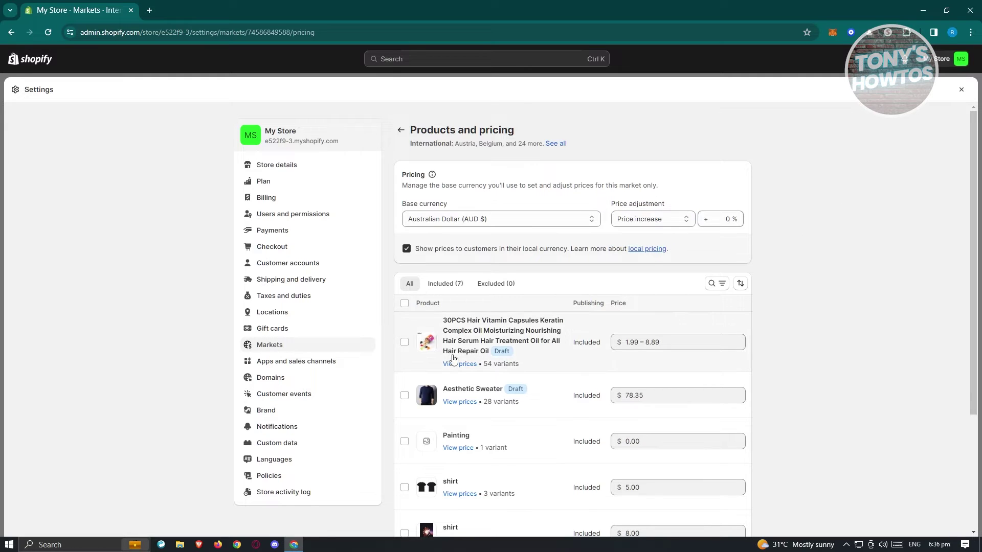
Tick the Aesthetic Sweater product in the International market's product list
scroll(532, 373, "down", 2)
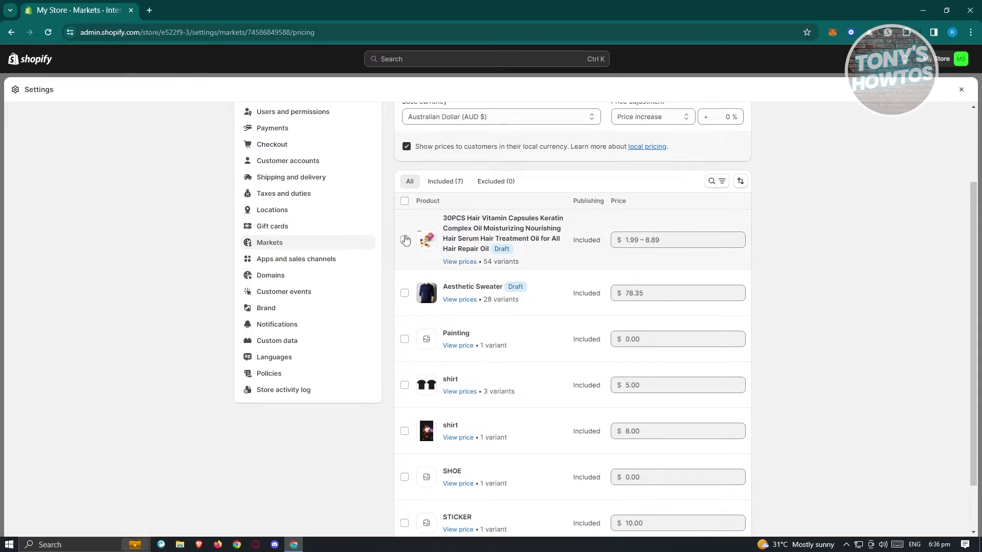
scroll(555, 317, "up", 2)
scroll(556, 317, "down", 3)
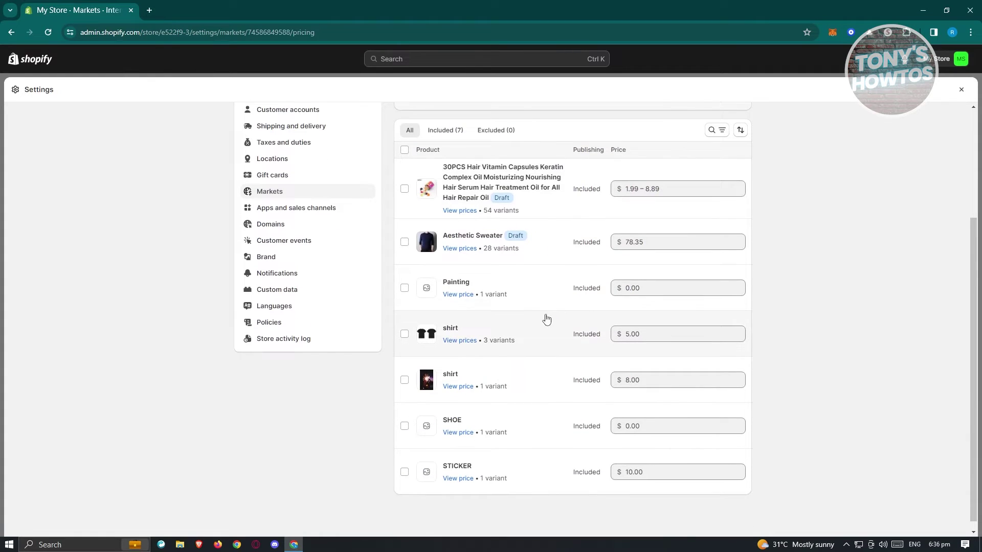
left_click(404, 243)
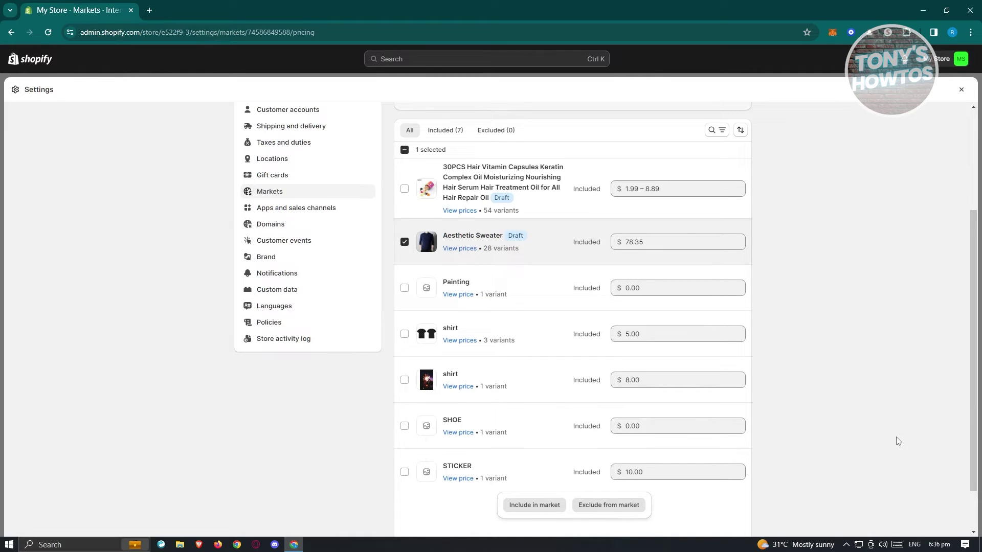
scroll(896, 437, "up", 3)
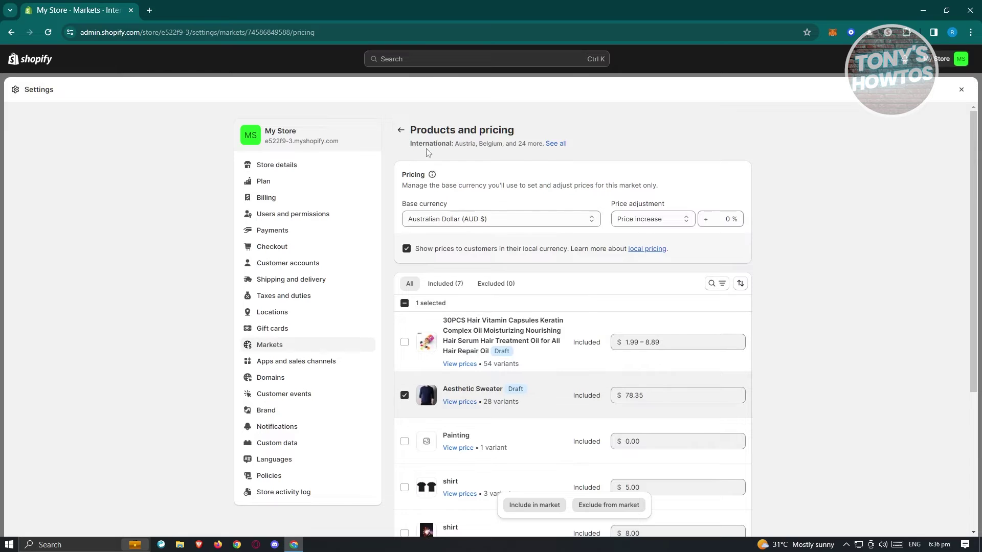
Check the International market's duties and import taxes page, then return to the market overview
left_click(402, 130)
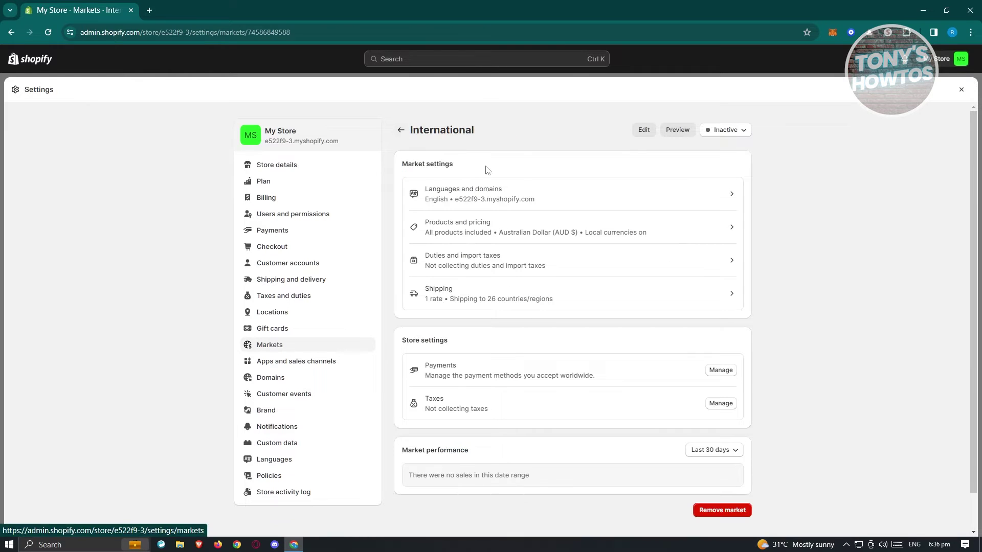
left_click(497, 261)
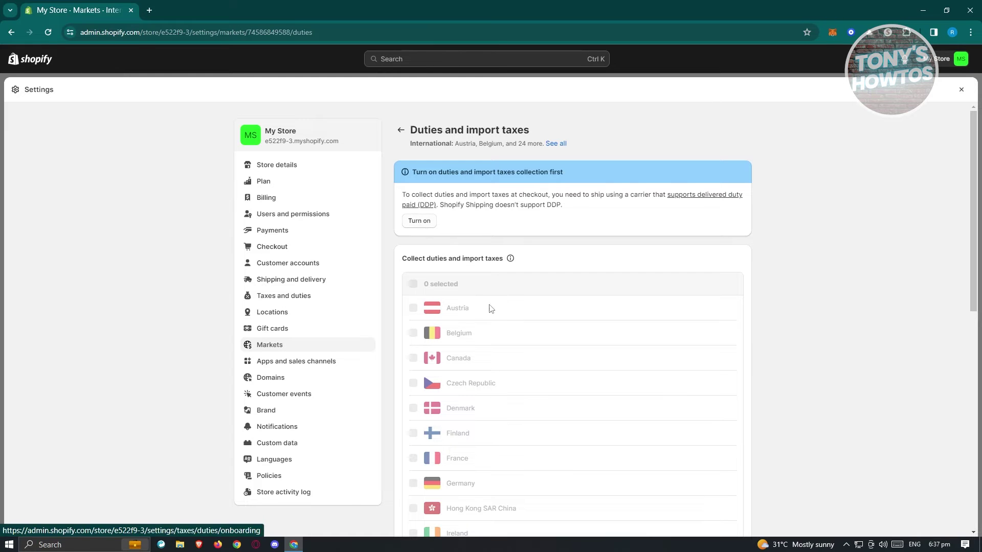
scroll(517, 389, "down", 1)
scroll(517, 389, "down", 6)
scroll(535, 276, "up", 7)
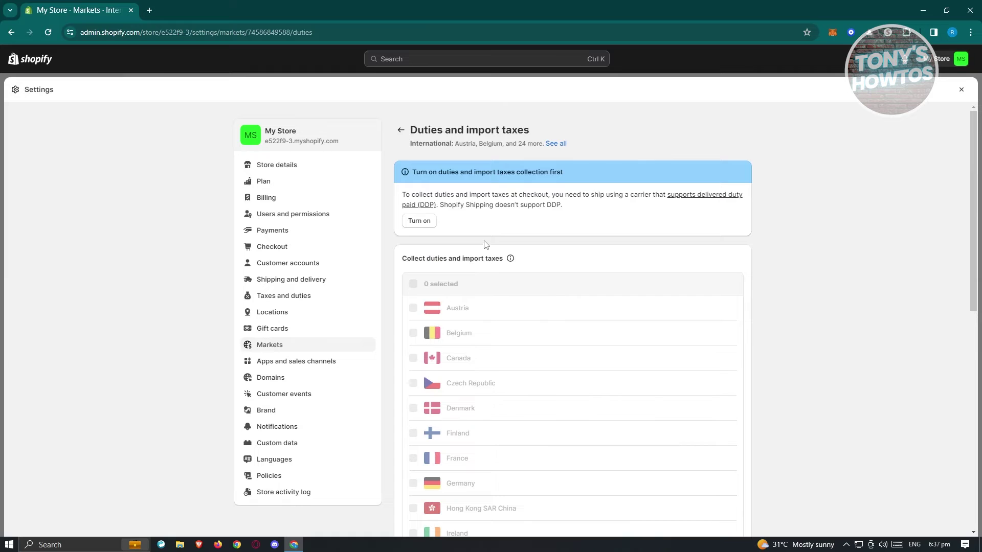
left_click(400, 130)
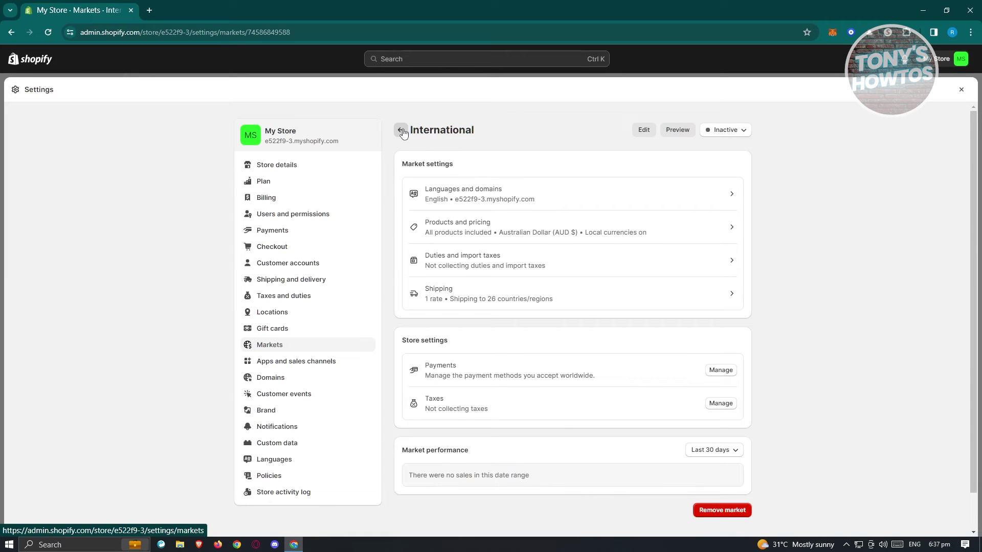
Open the General shipping profile from Canada's rate and review its ASIA, Domestic and International zones
left_click(492, 293)
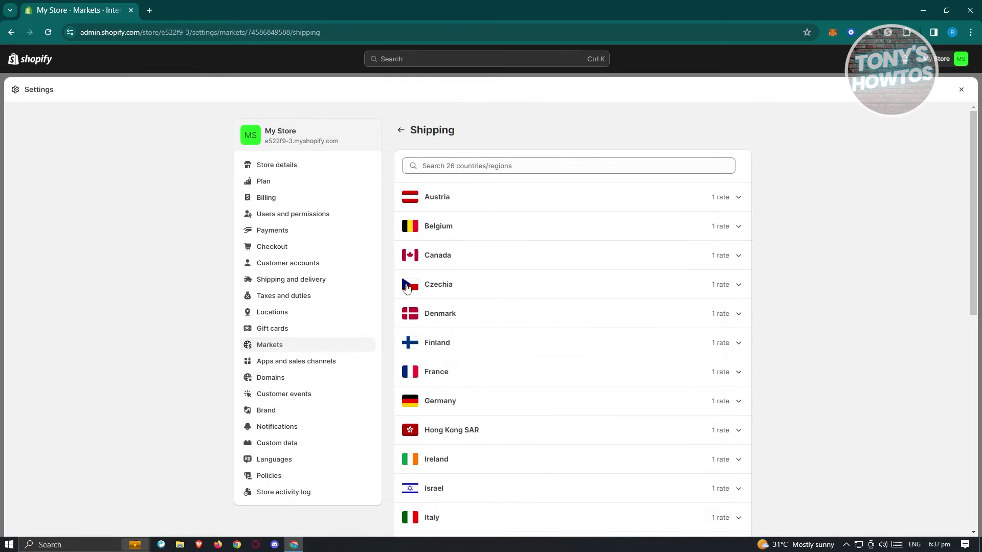
left_click(737, 261)
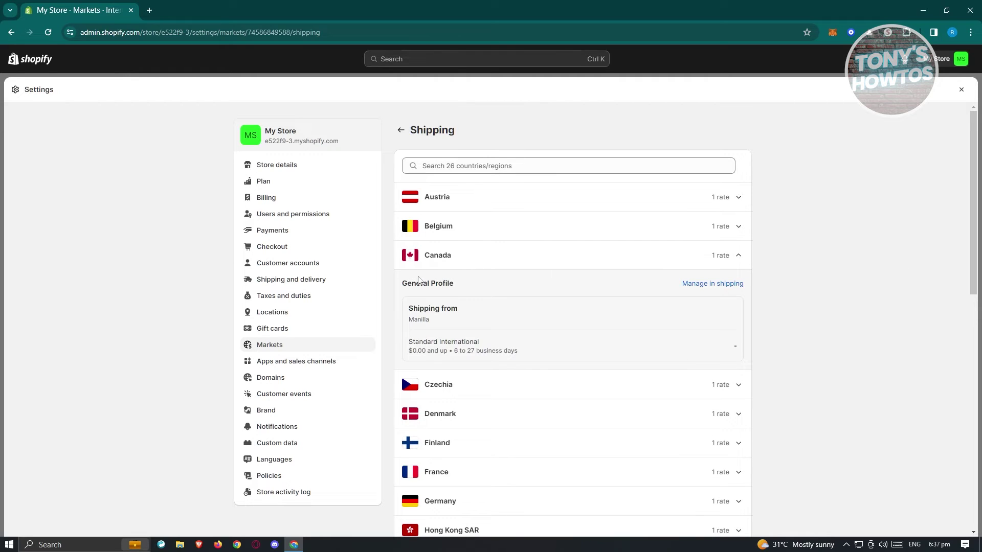
left_click(719, 285)
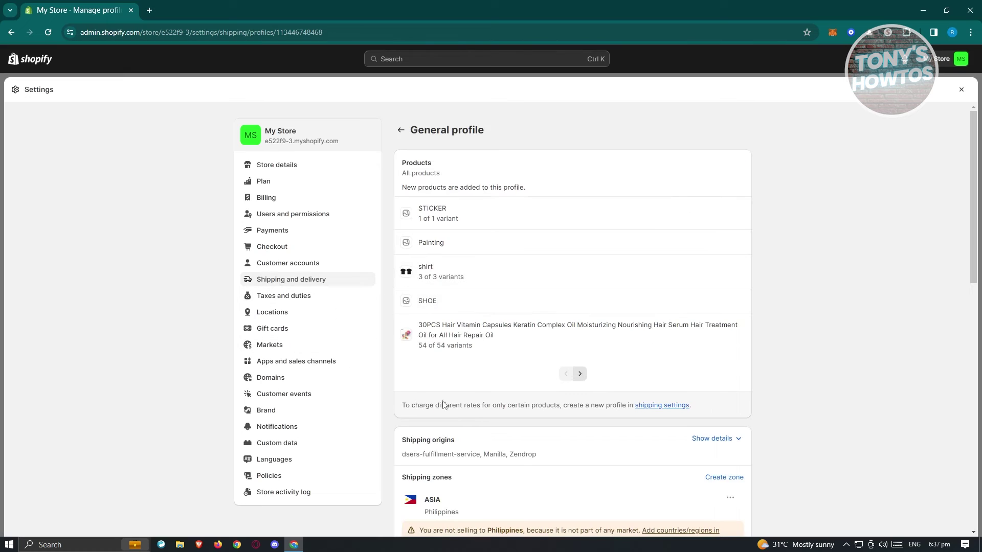
scroll(576, 388, "down", 3)
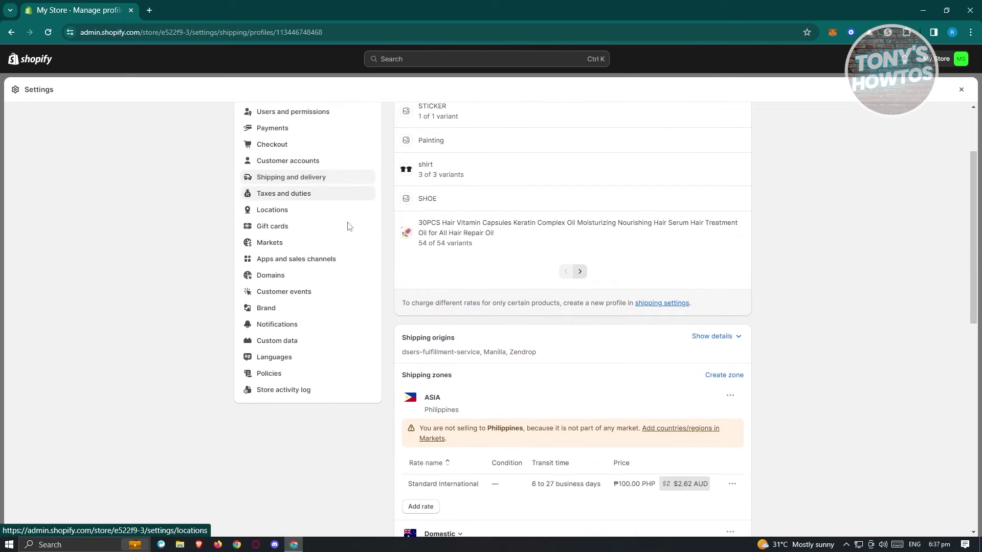
scroll(480, 303, "down", 2)
scroll(480, 304, "down", 6)
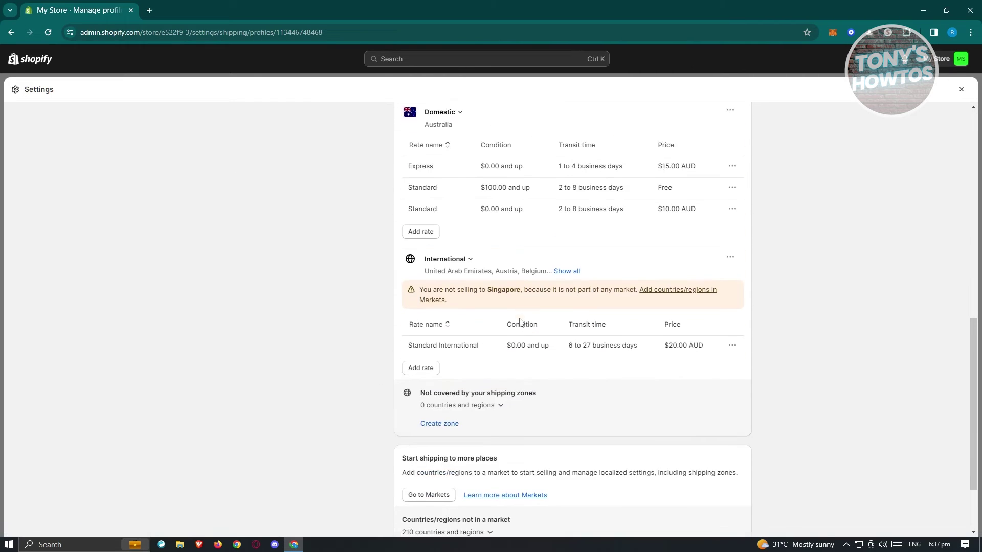
scroll(520, 322, "up", 2)
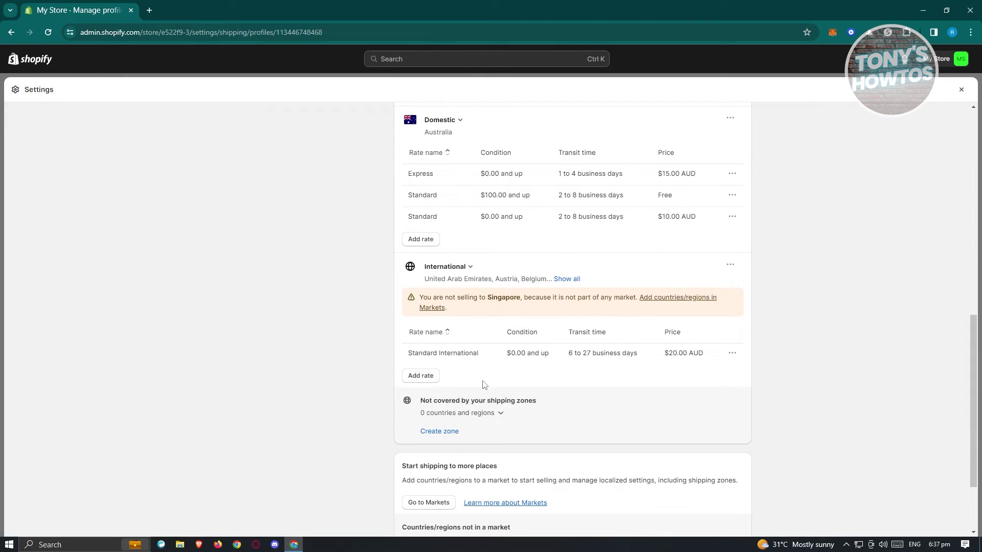
scroll(549, 382, "up", 1)
scroll(549, 382, "up", 3)
scroll(550, 378, "up", 2)
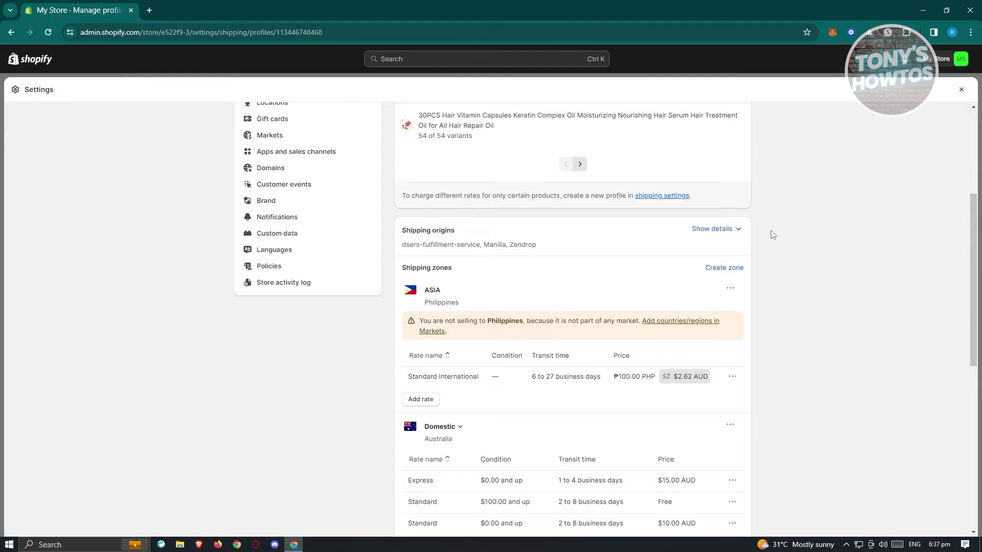
scroll(729, 357, "down", 2)
scroll(726, 337, "up", 3)
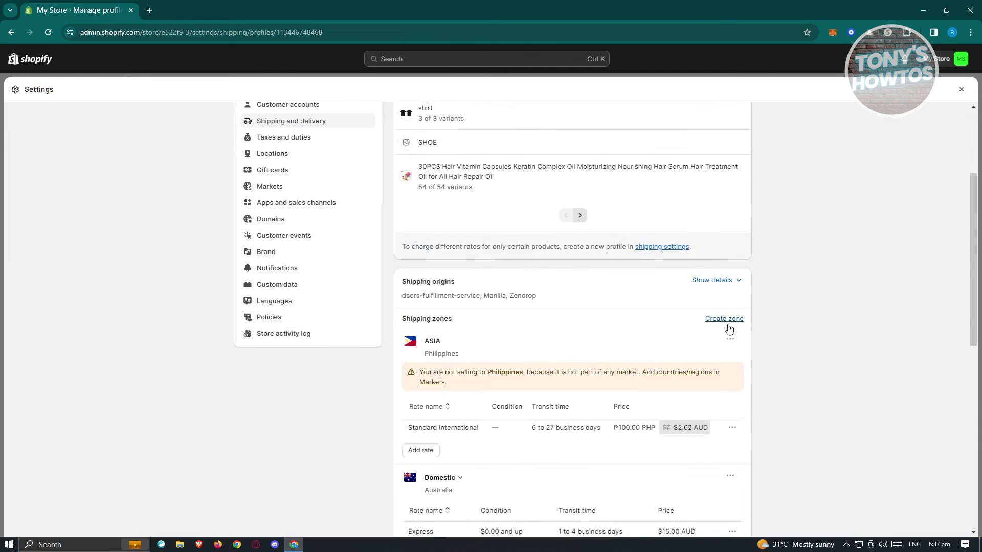
scroll(266, 301, "up", 2)
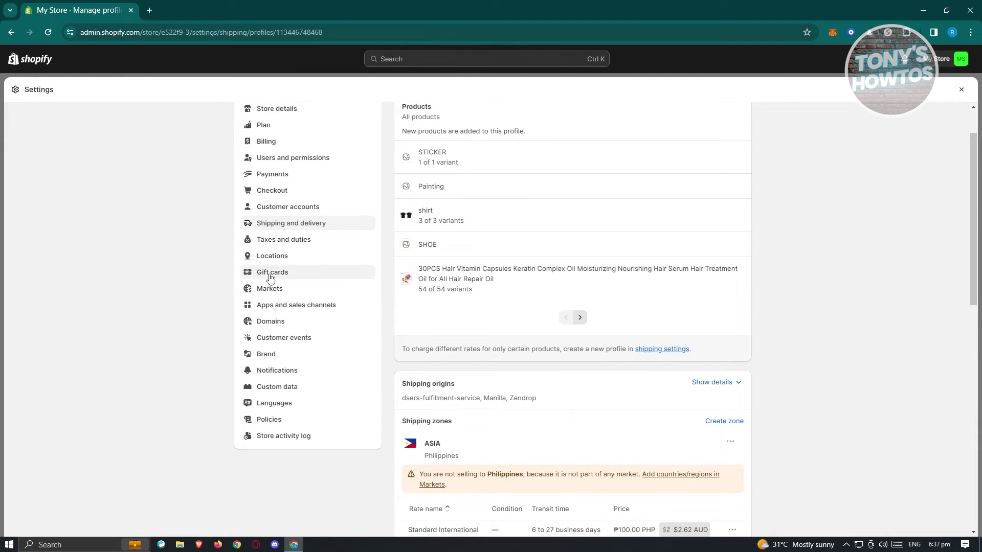
scroll(658, 412, "down", 1)
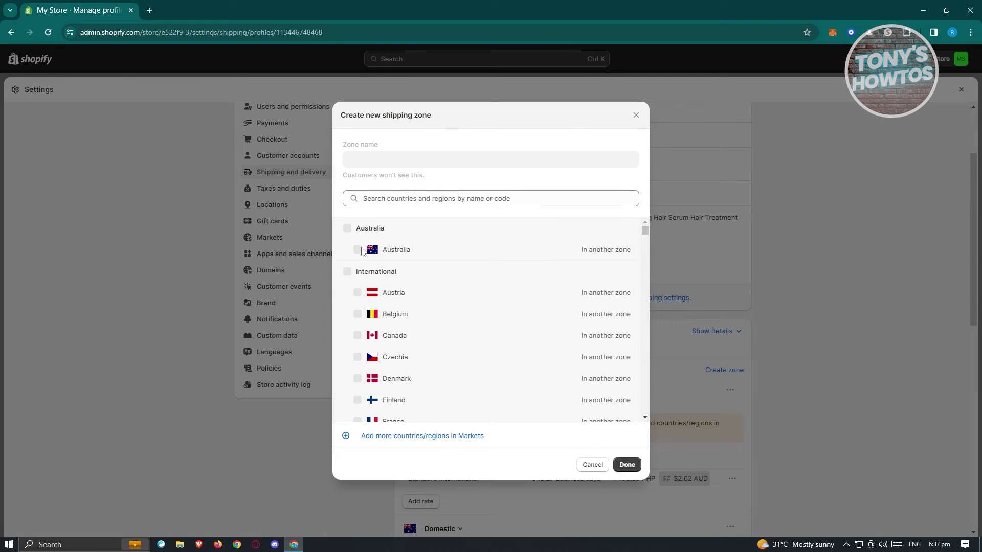
Start a new shipping zone, open Markets in a second tab for more countries, then discard the zone
left_click(563, 200)
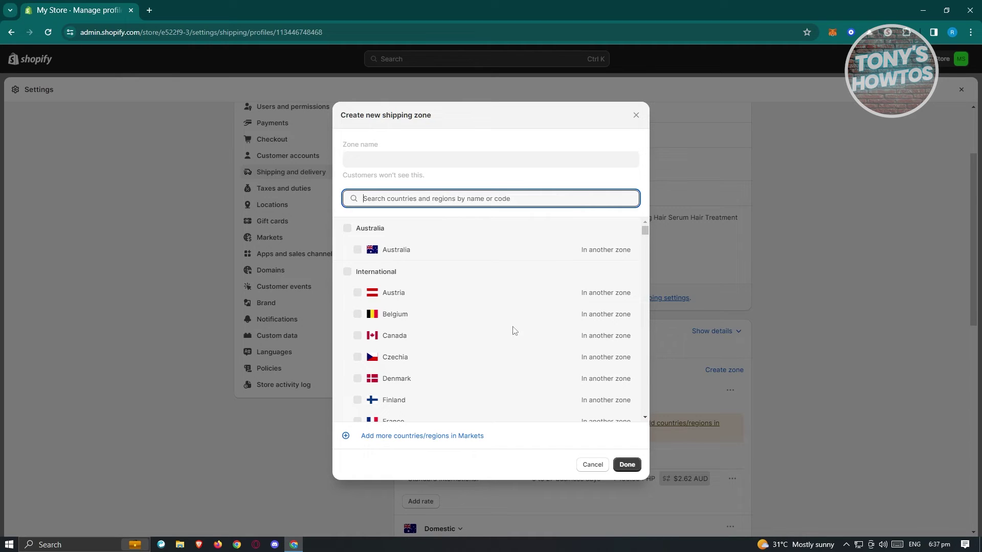
scroll(422, 414, "down", 5)
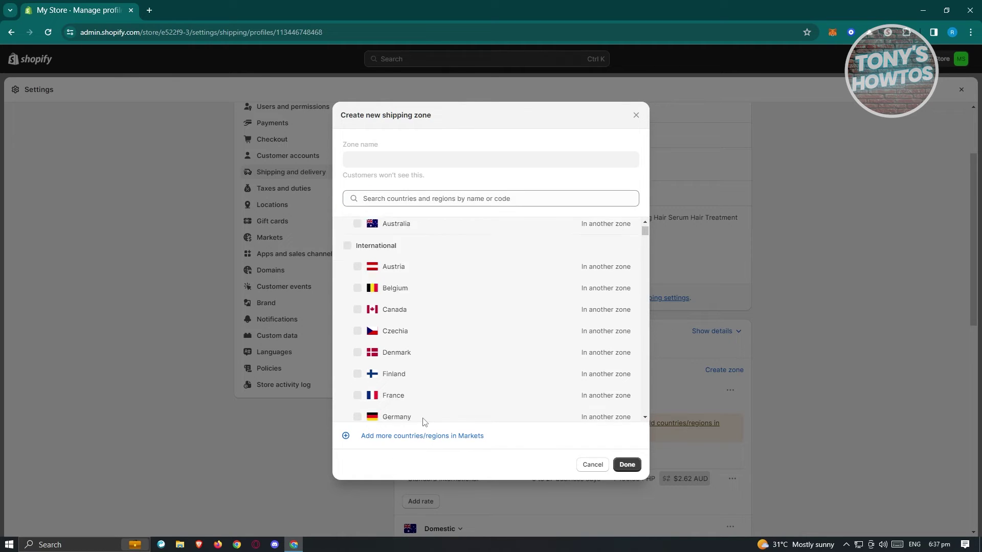
left_click(423, 436)
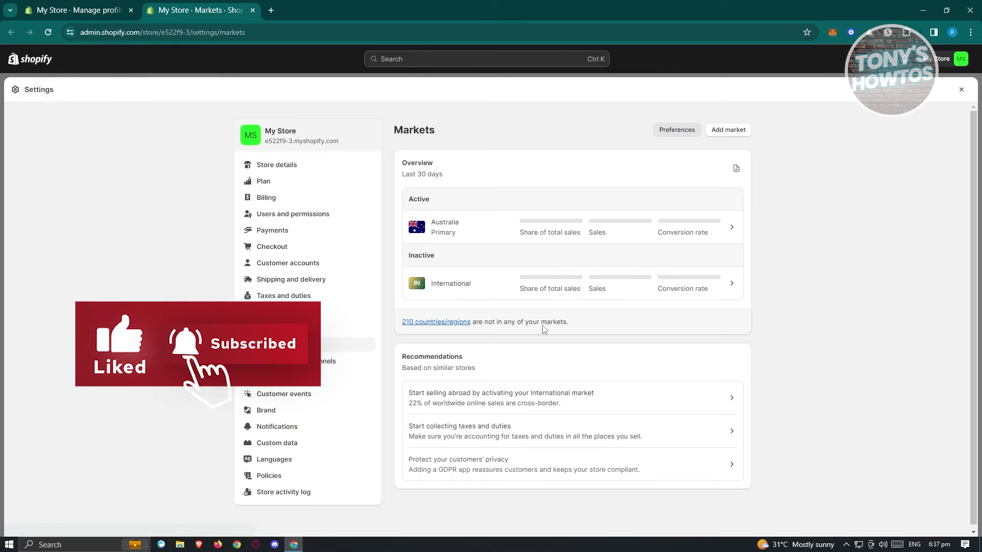
left_click(28, 6)
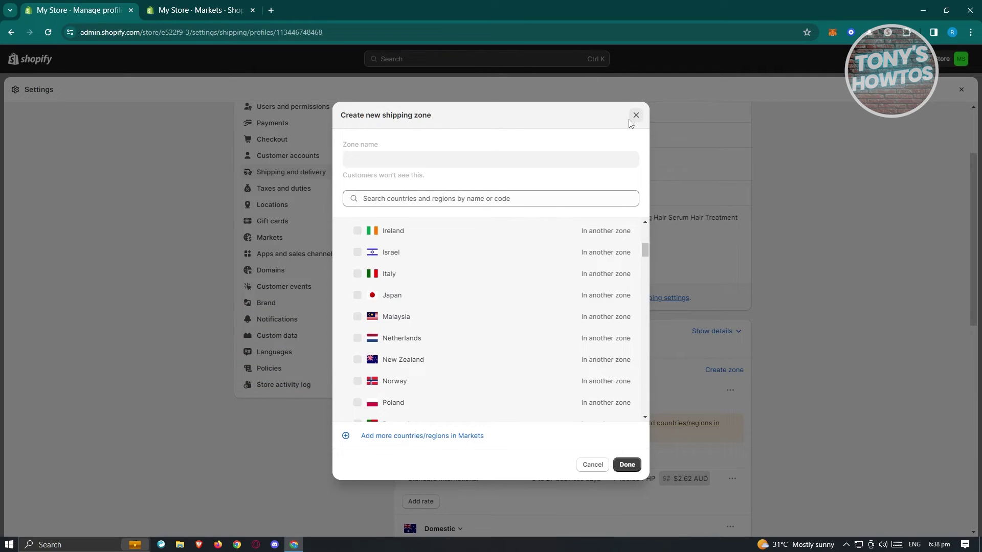
left_click(635, 116)
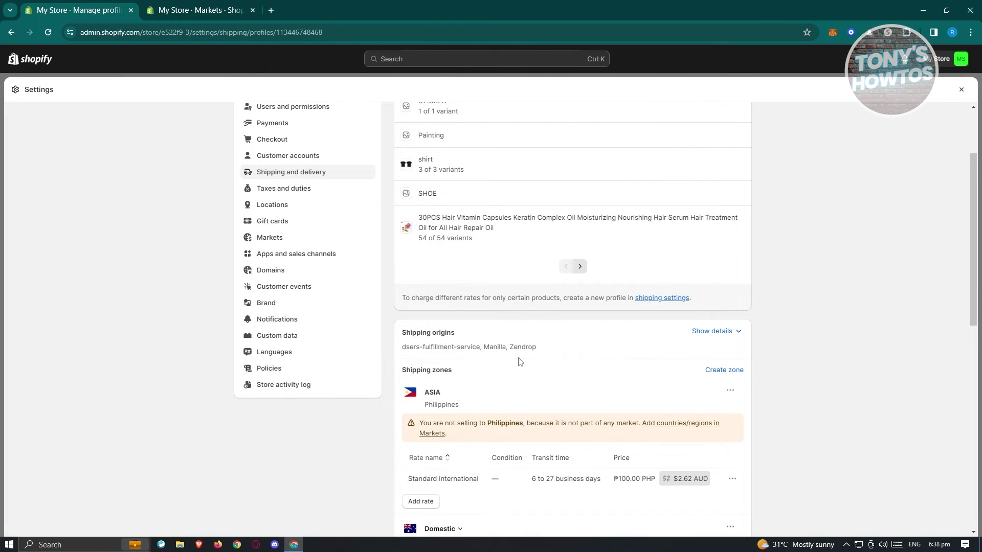
Open the International market and go to the store's tax settings
left_click(306, 238)
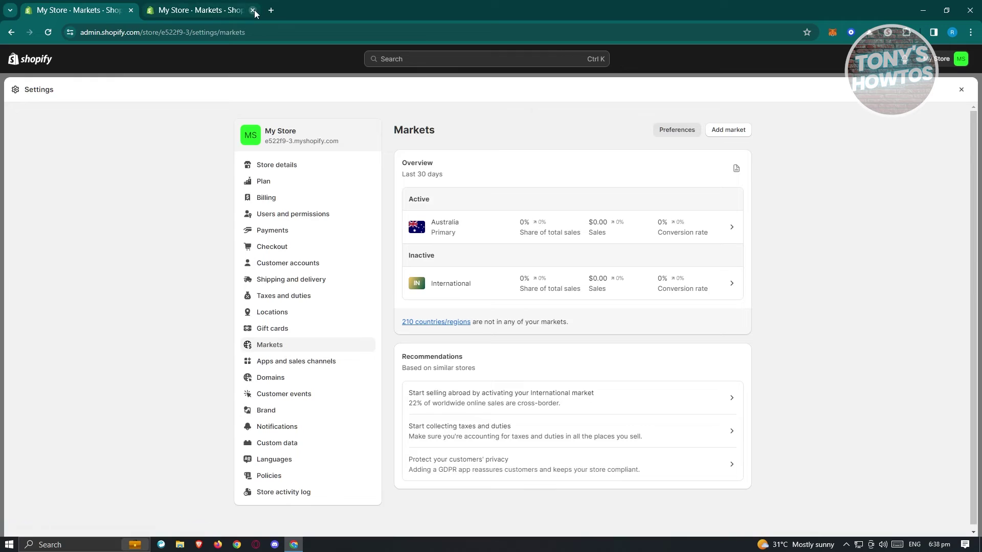
left_click(463, 284)
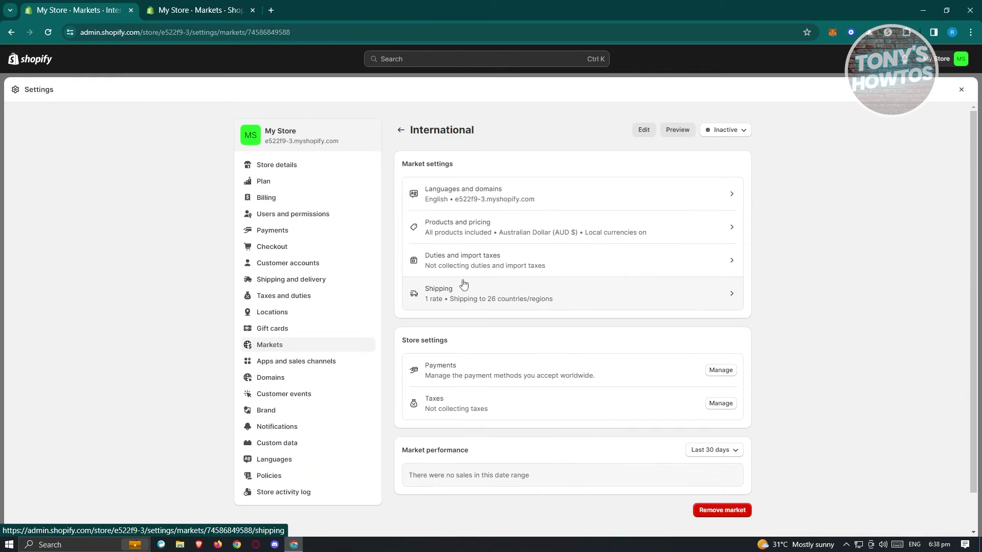
scroll(520, 289, "down", 1)
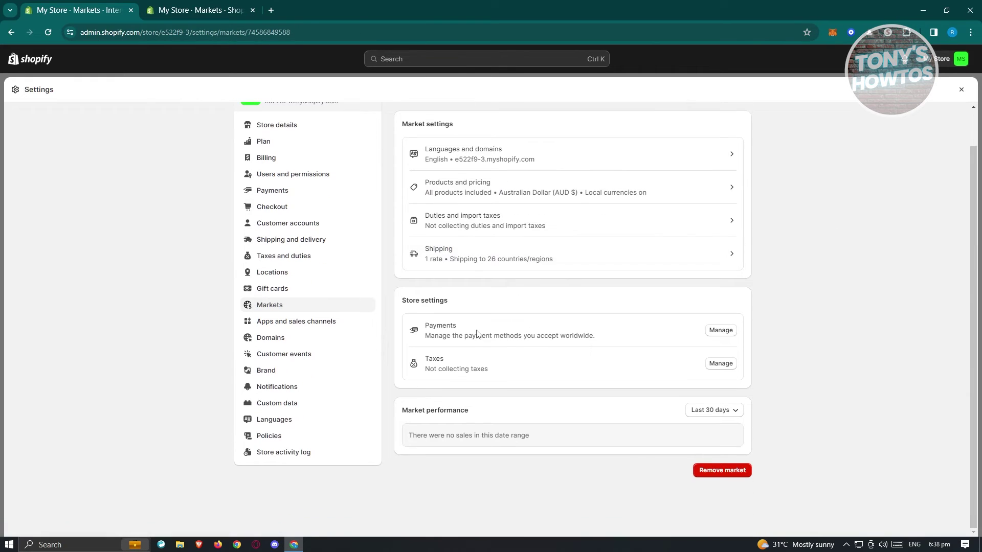
left_click(721, 363)
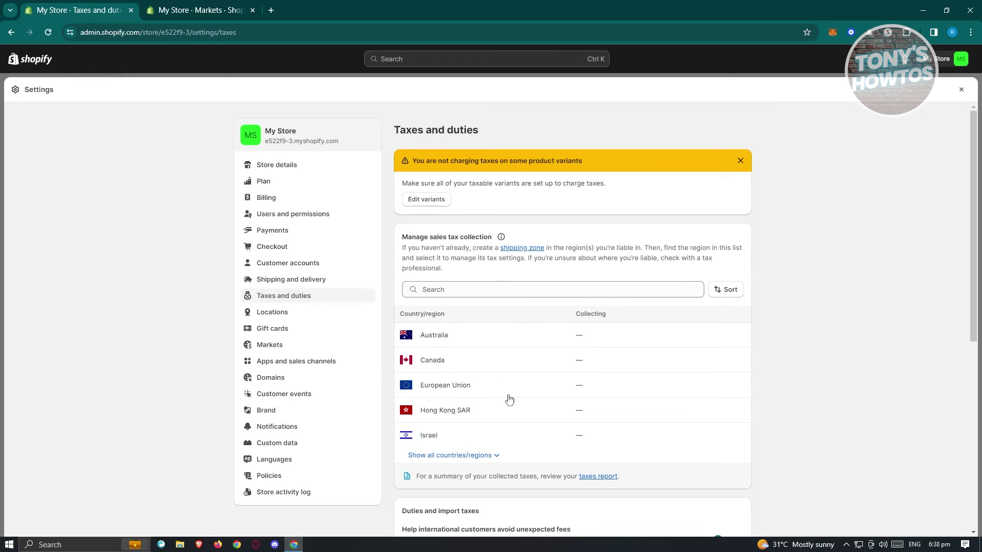
Review Australia's tax settings, where GST is not collected, then return to Markets
scroll(560, 365, "down", 3)
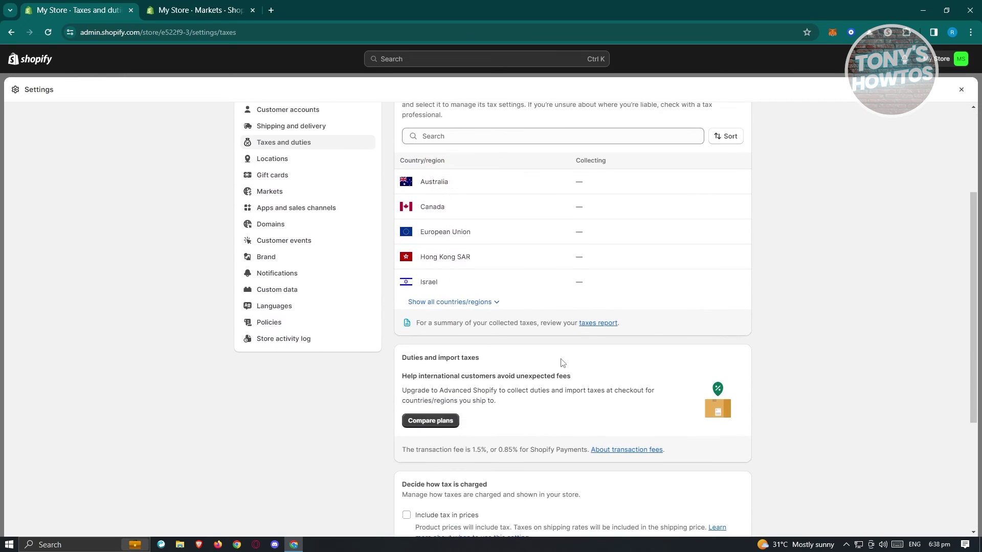
scroll(562, 362, "up", 3)
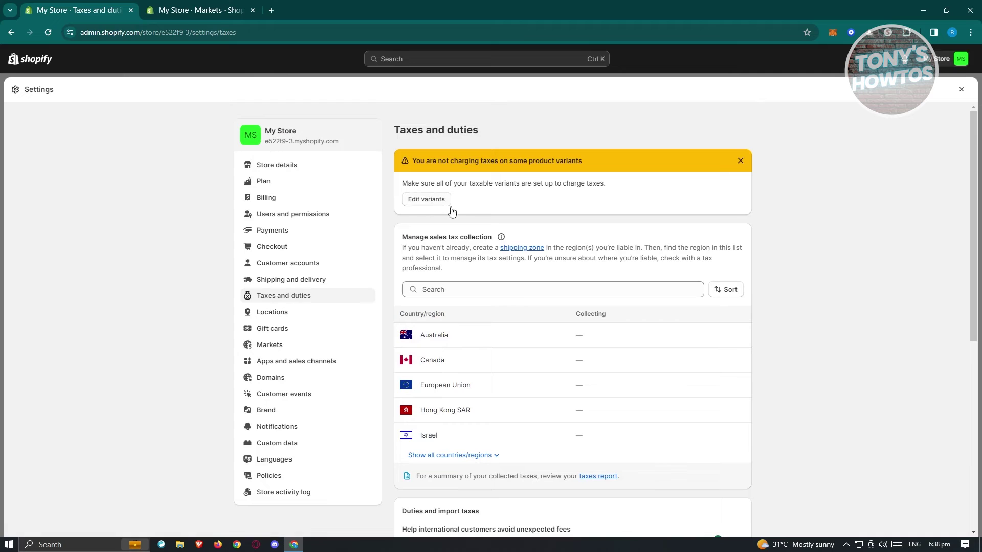
scroll(490, 220, "down", 3)
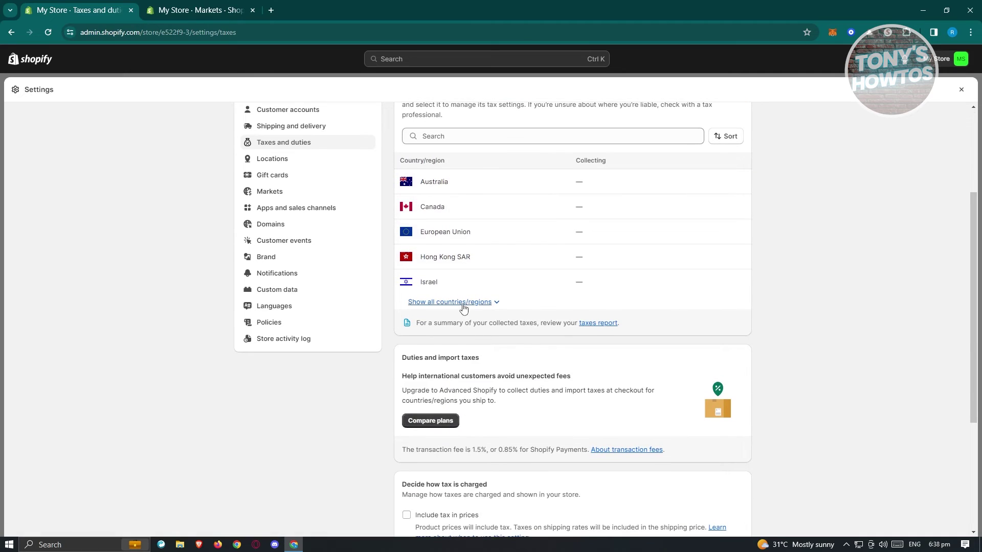
left_click(463, 303)
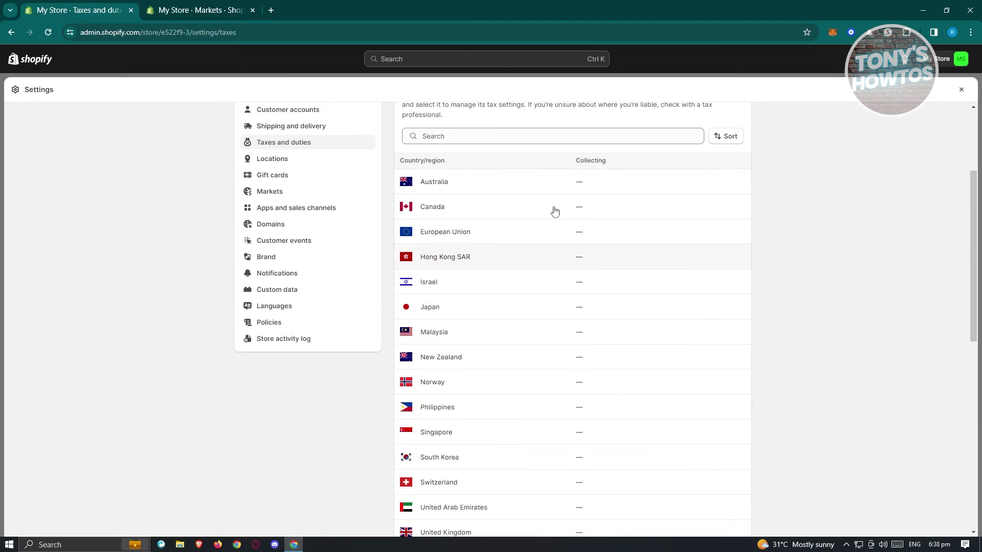
left_click(436, 184)
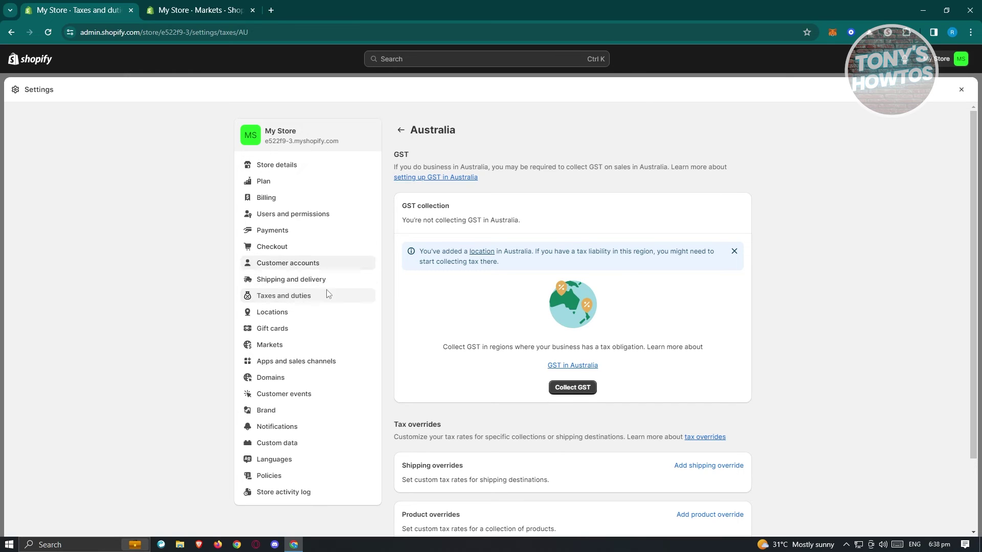
left_click(284, 350)
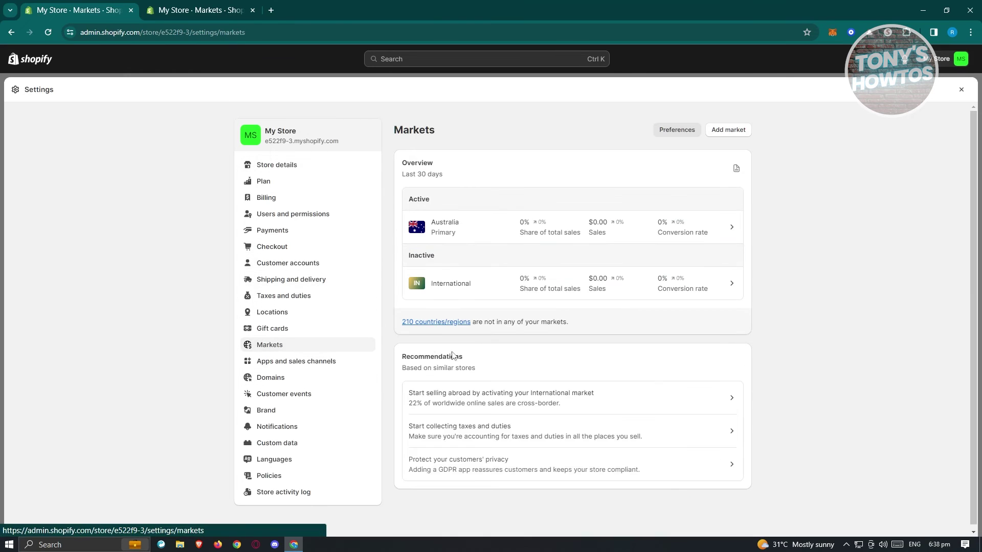
Check Payments (PayPal setup incomplete), then reopen the International market from Markets
left_click(446, 284)
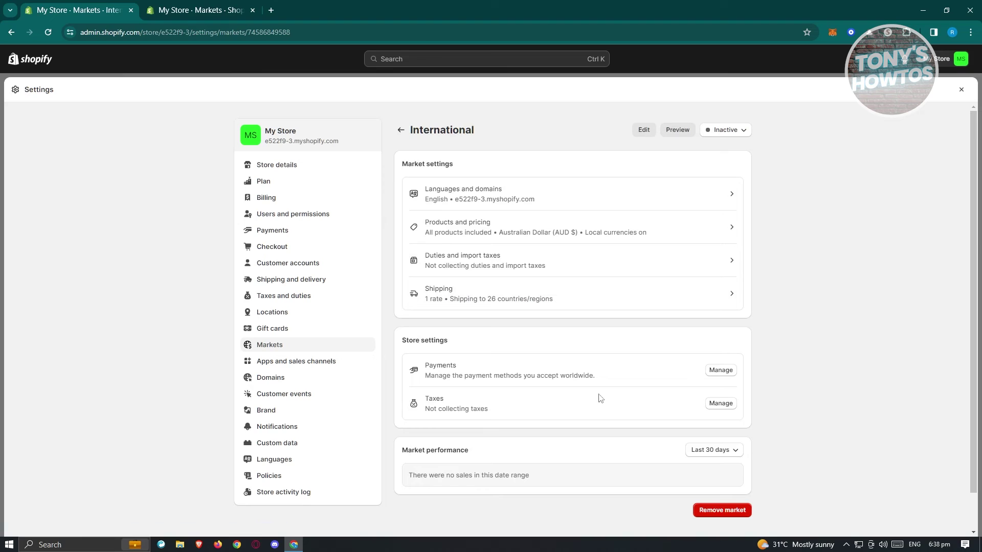
left_click(720, 373)
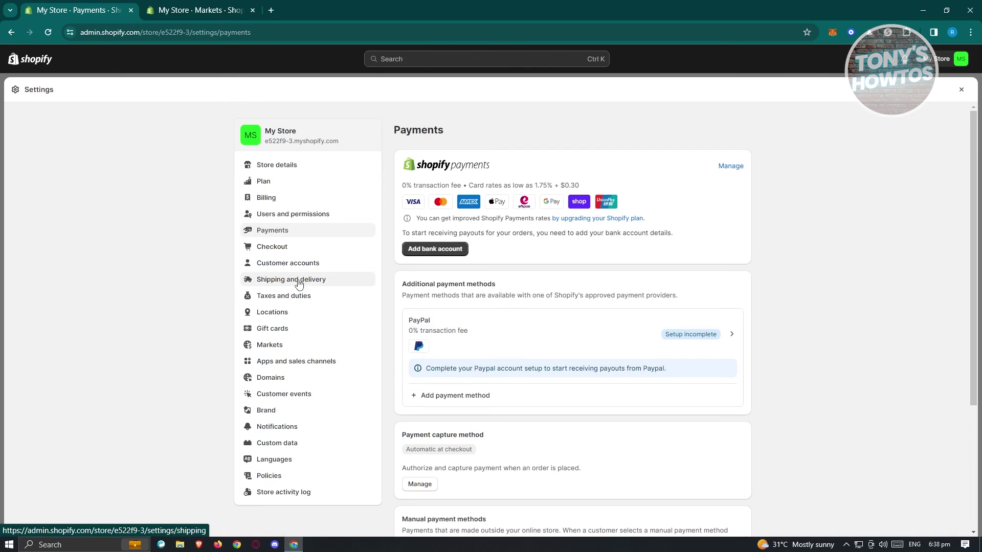
left_click(271, 350)
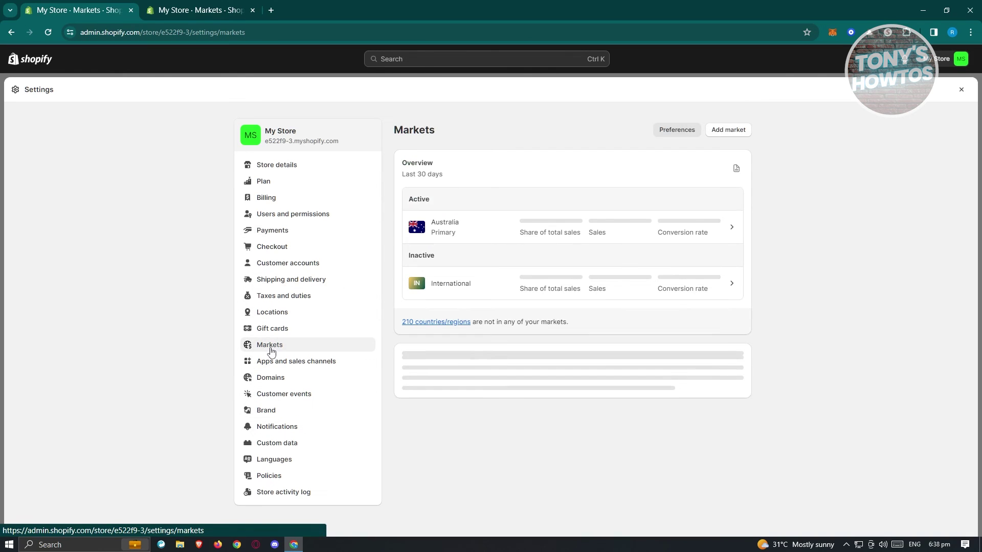
left_click(506, 284)
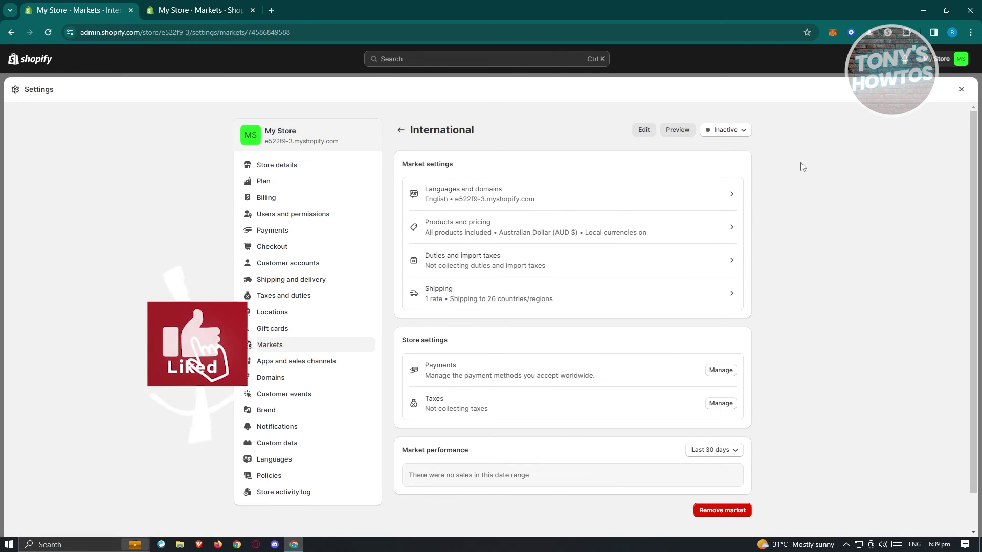
Set the International market's status to Active, save, and return to the markets list
left_click(746, 133)
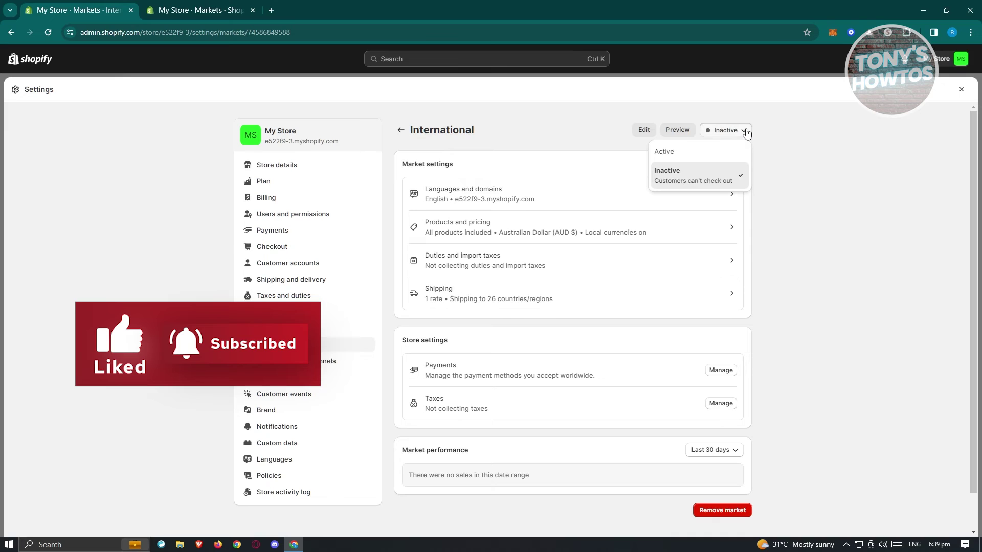
left_click(674, 153)
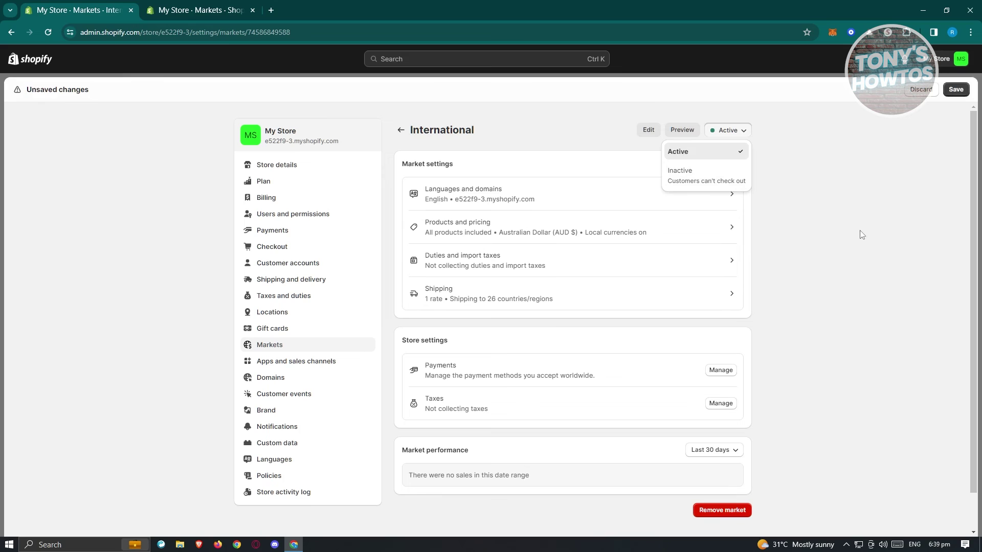
left_click(863, 191)
left_click(954, 90)
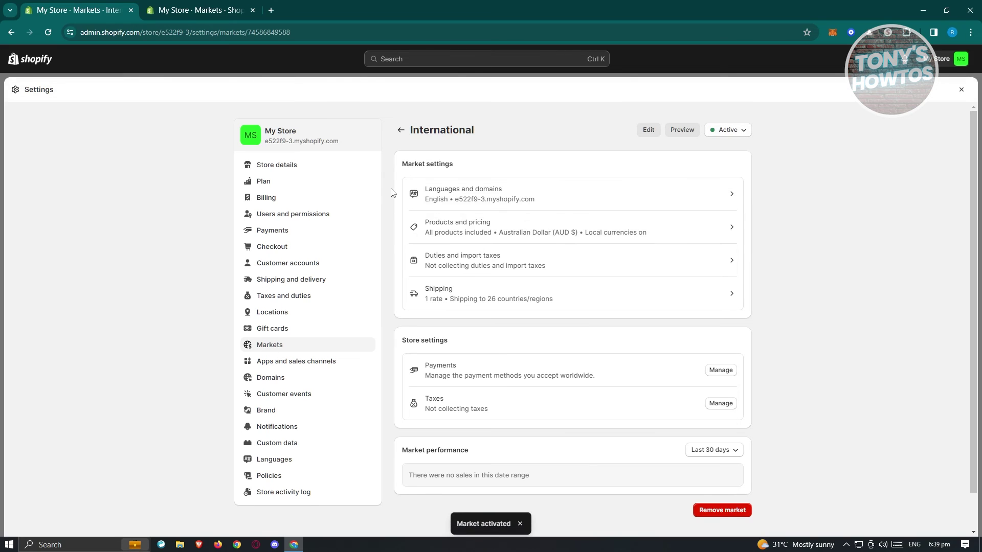
left_click(401, 130)
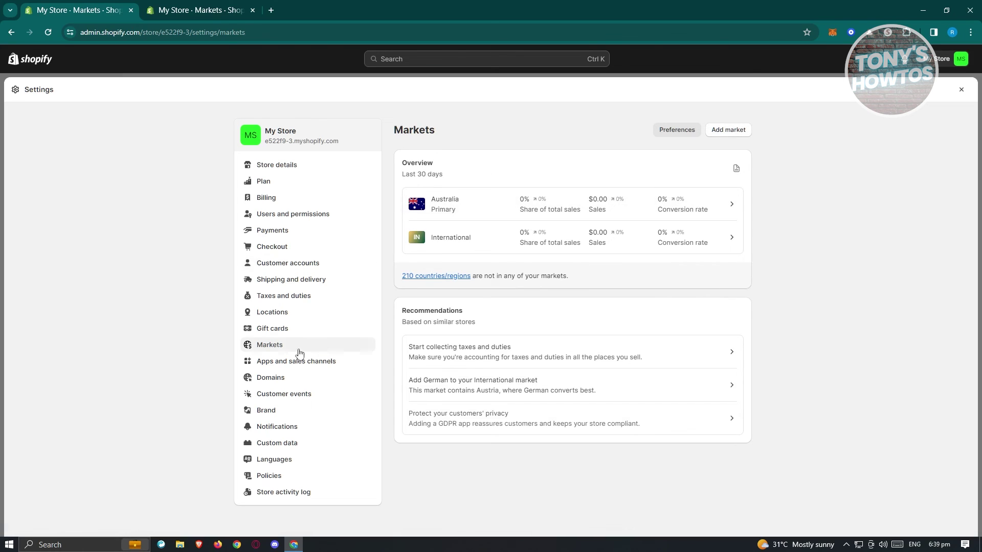
Add a market named 'ASIAN' that includes every country in the Asia region
left_click(718, 132)
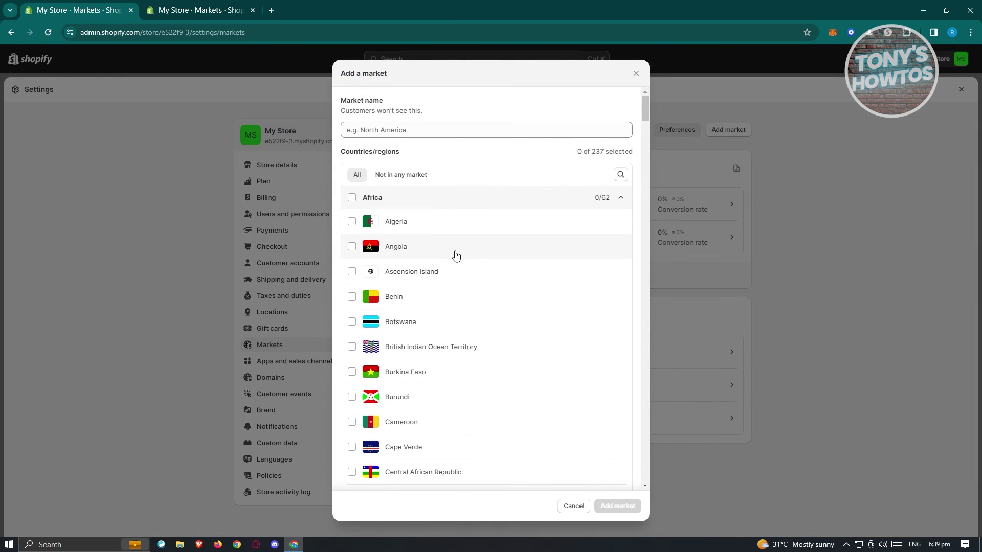
left_click(442, 128)
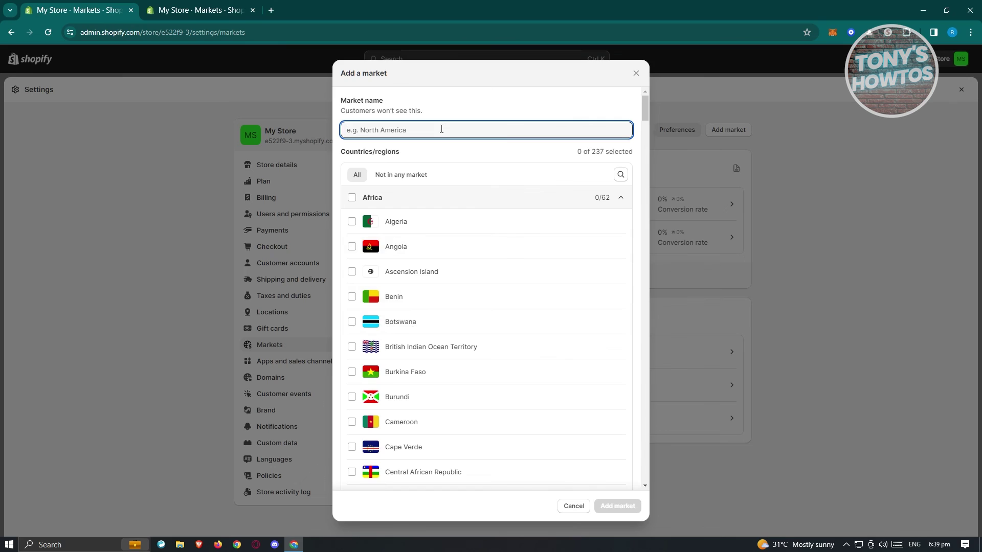
type("ASIAN")
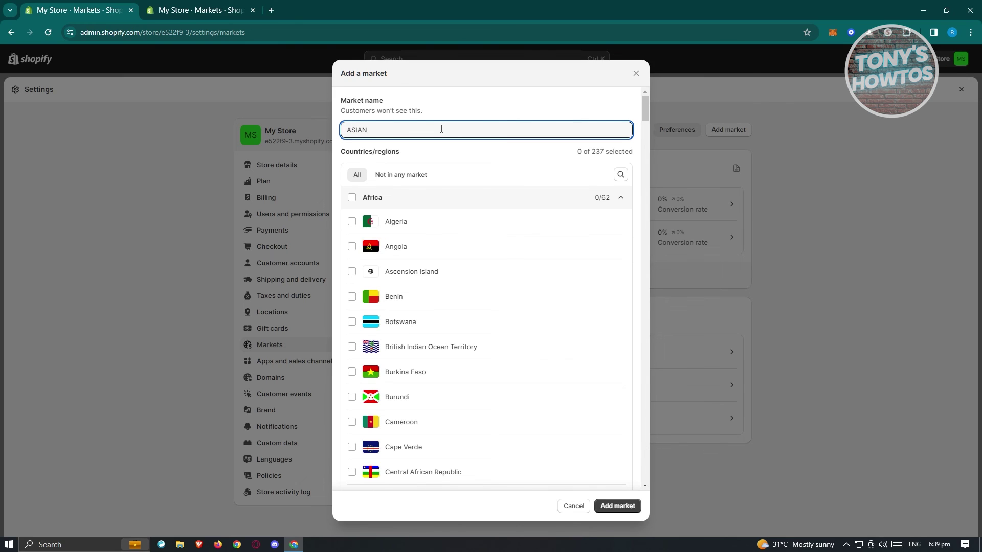
scroll(517, 374, "down", 8)
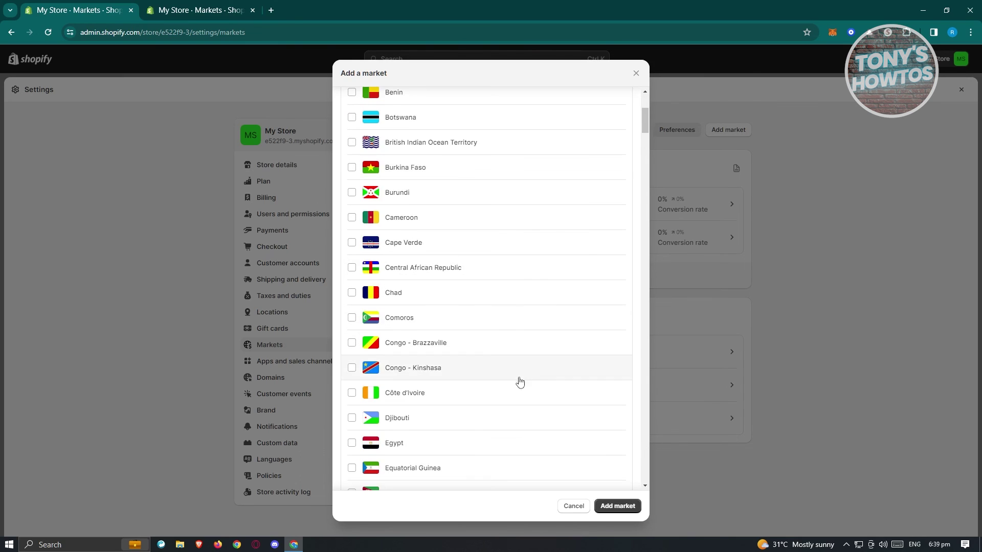
scroll(522, 387, "down", 15)
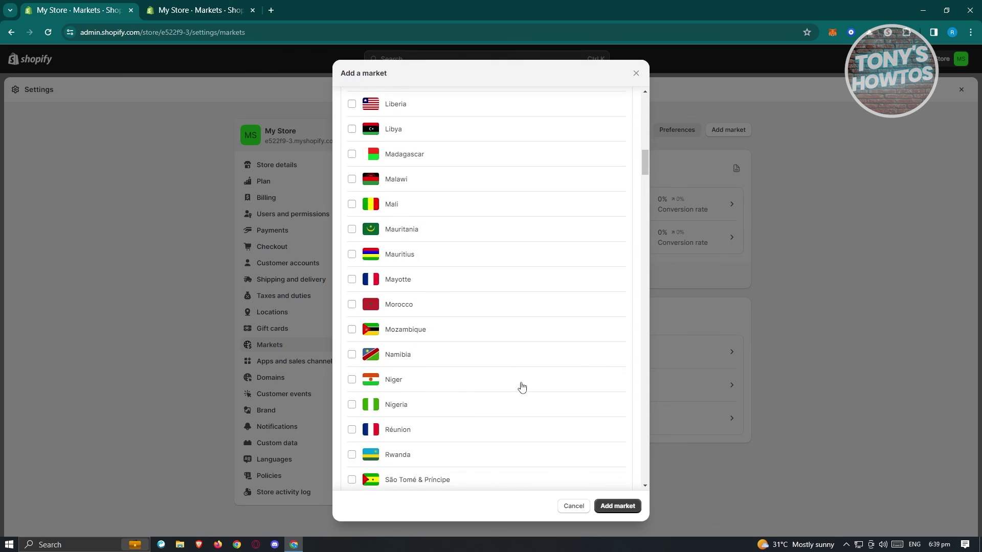
scroll(522, 387, "down", 7)
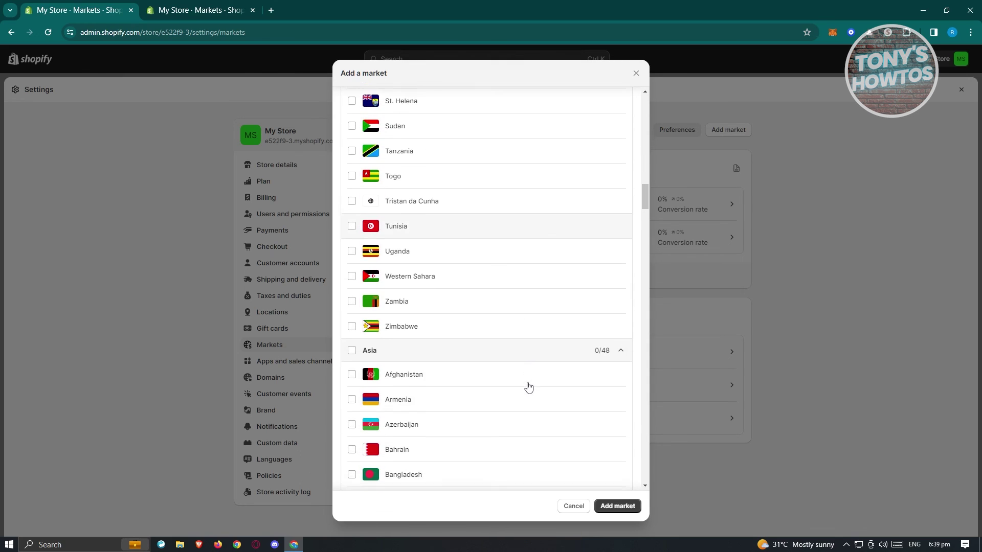
scroll(526, 386, "down", 2)
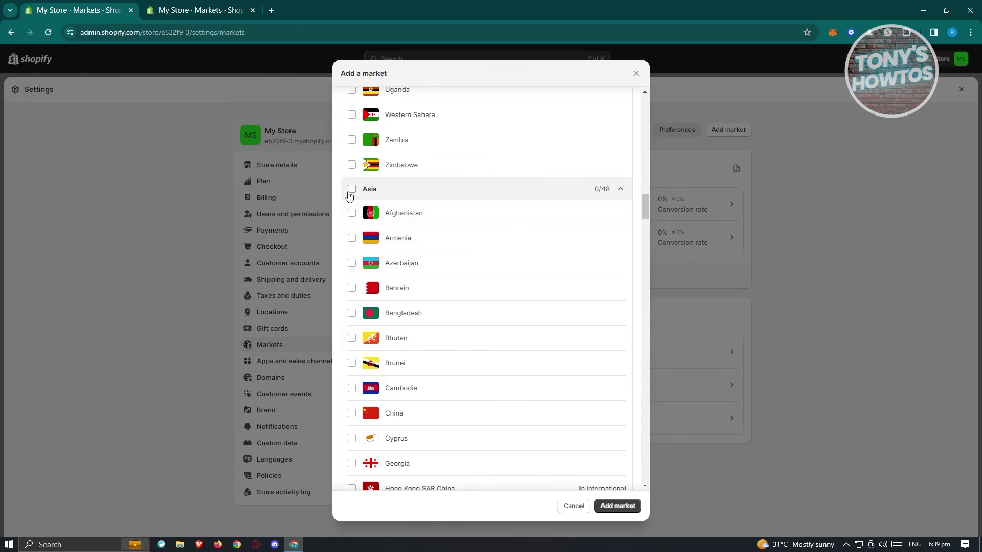
left_click(352, 188)
left_click(618, 507)
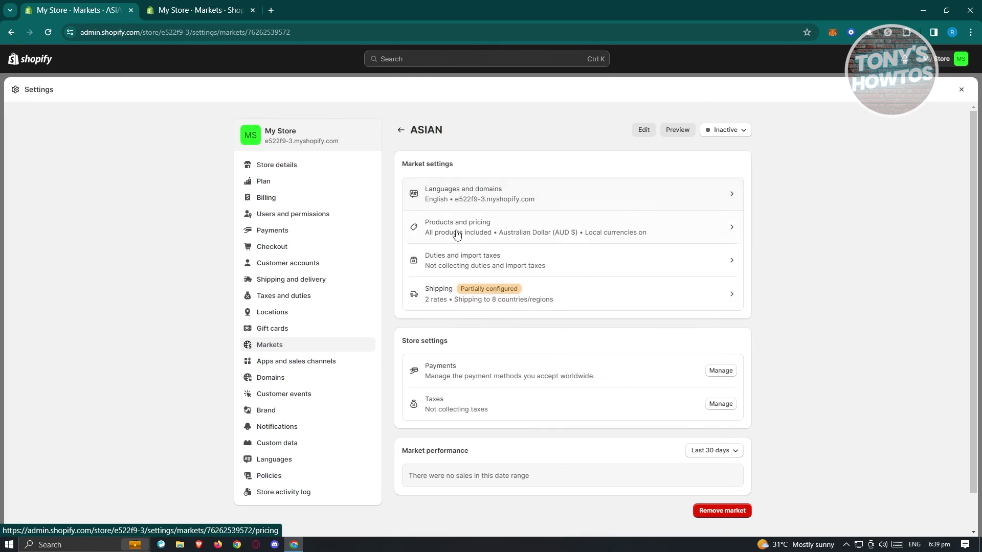
Attempt to activate the ASIAN market and find 40 countries/regions are missing shipping rates
left_click(738, 133)
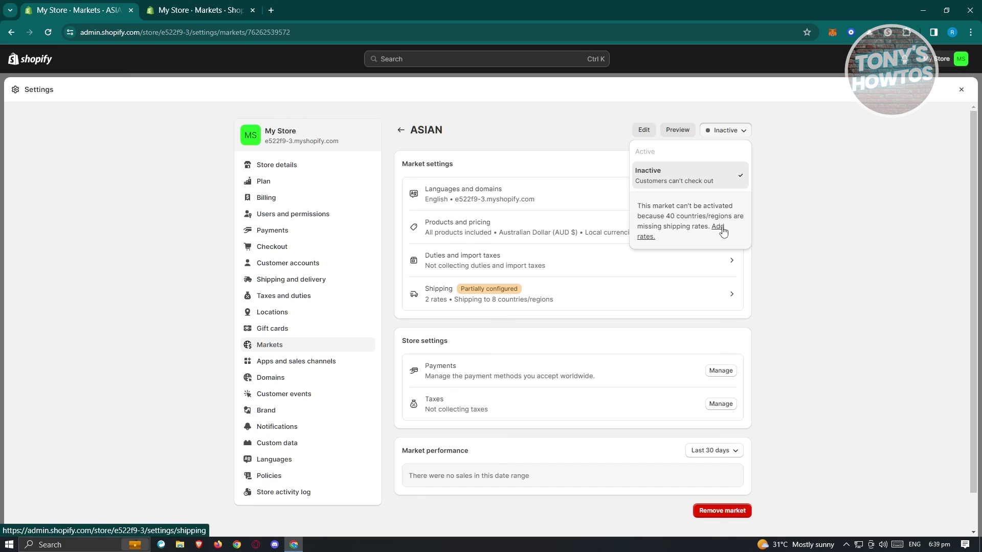
left_click(865, 207)
left_click(725, 130)
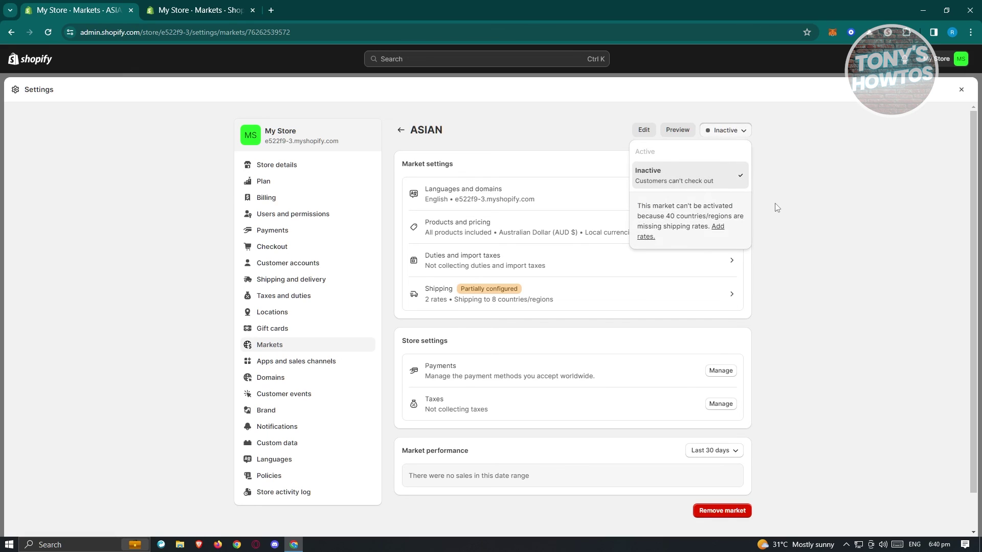